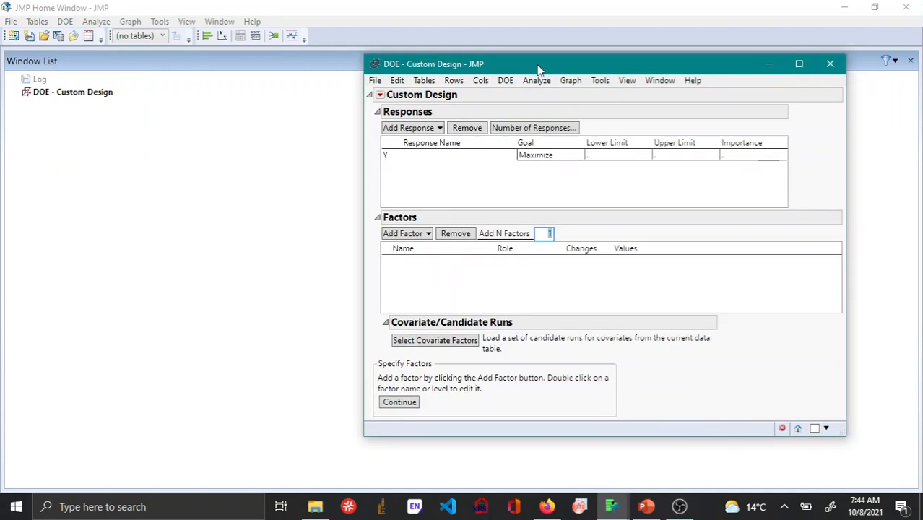
- Rename the response Y as Thickness and set its goal to Match Target
click(406, 130)
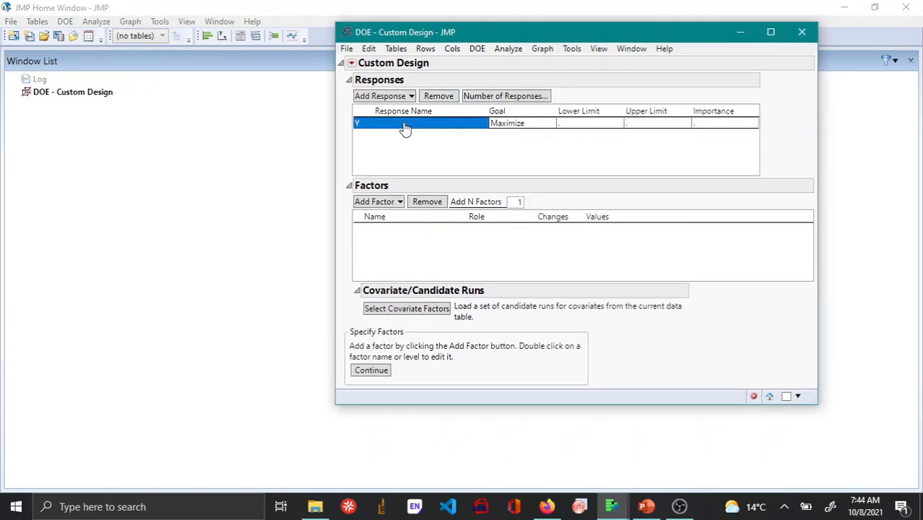
click(403, 128)
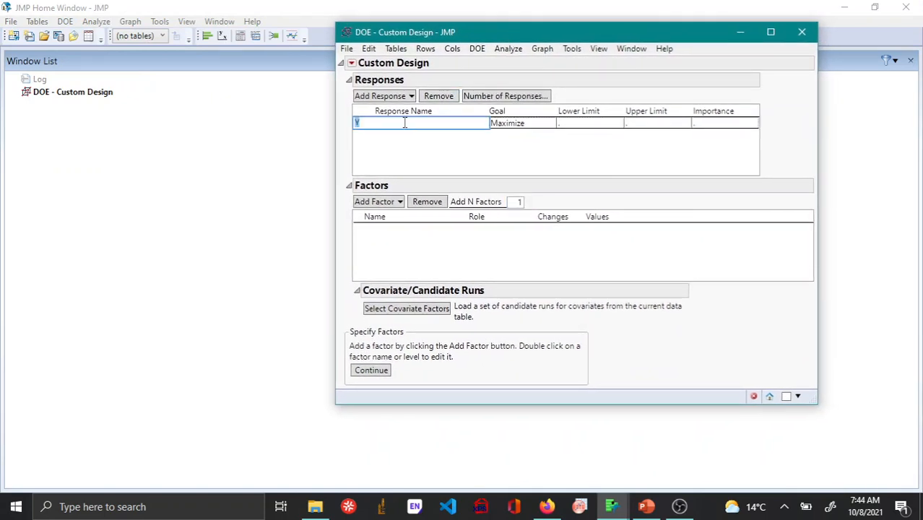
text(Thickness)
key(Tab)
click(538, 128)
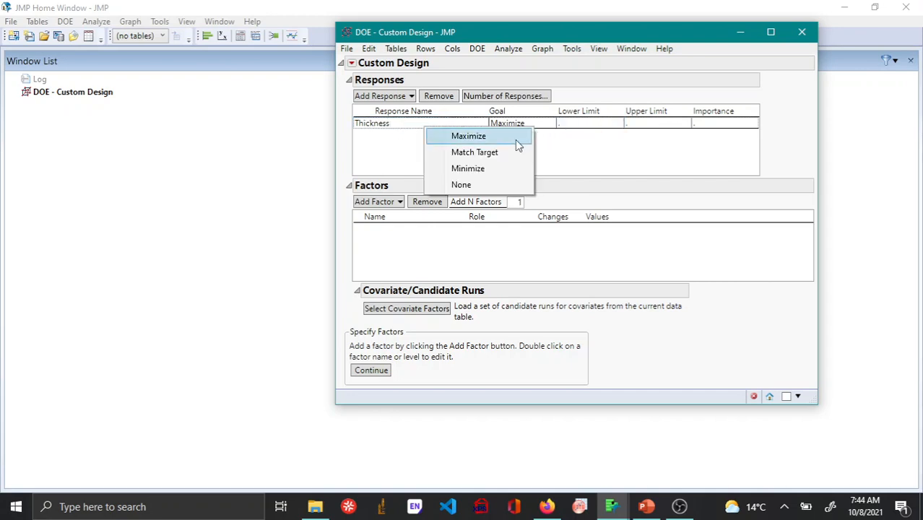
click(498, 152)
- Set the Thickness response's lower limit to 48 and its upper limit to 53
click(569, 125)
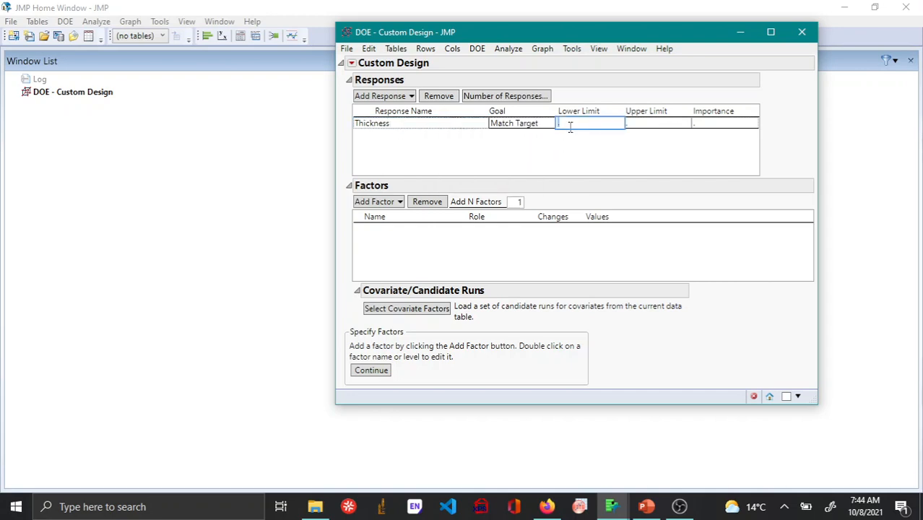
text(48)
key(Tab)
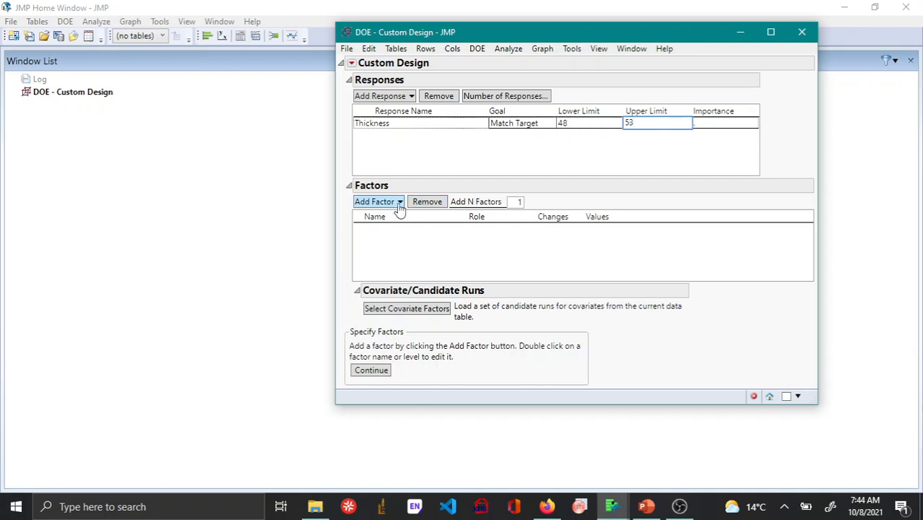
text(53)
- Add five continuous factors to the design
click(513, 205)
text(5)
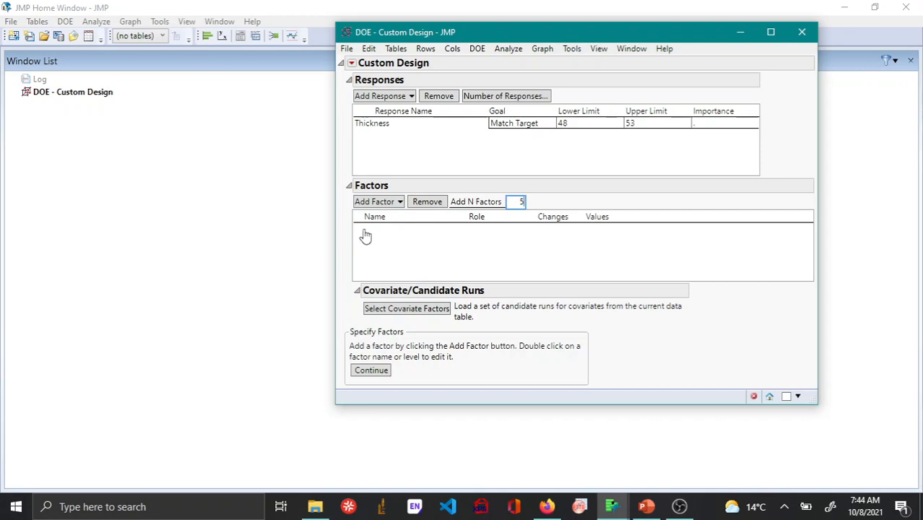
click(395, 203)
click(330, 223)
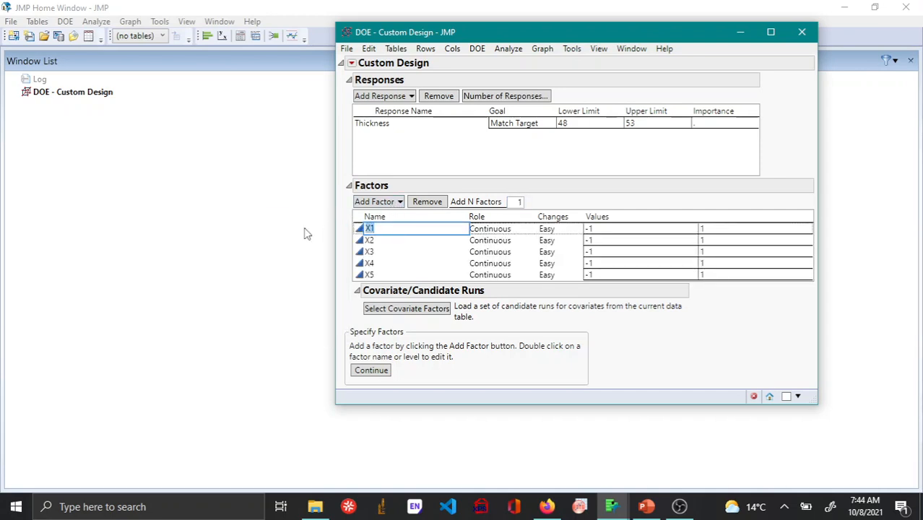
- Rename factor X1 as Concentration and set its low and high values to 1 and 3
text(Concentration)
key(Tab)
text(1)
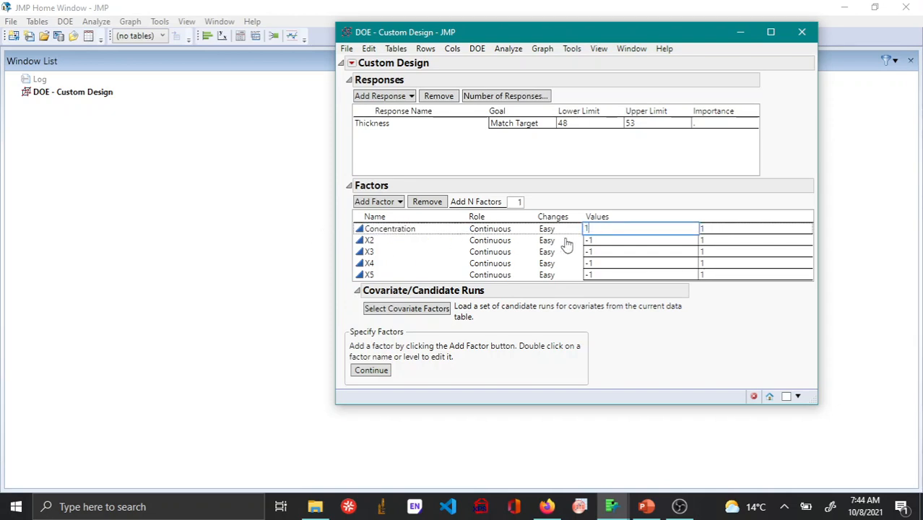
key(Tab)
text(3)
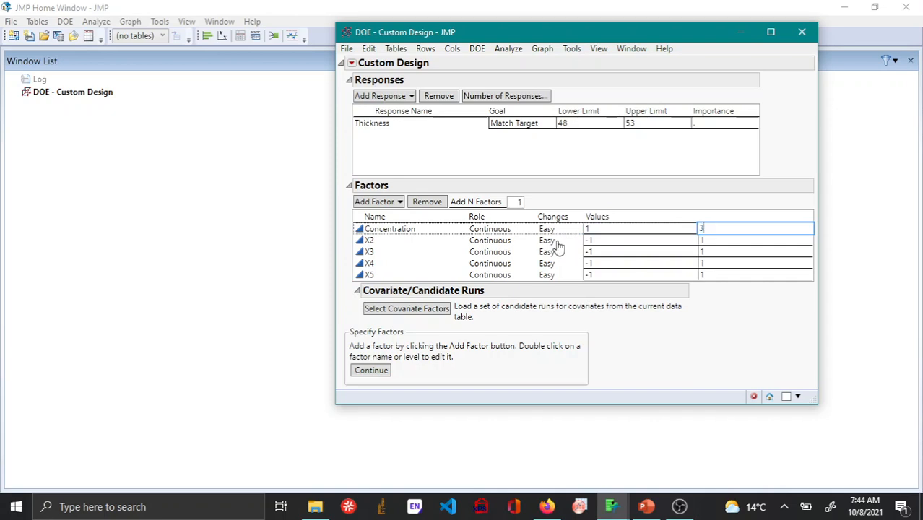
- Rename factor X2 as Speed and set its low and high values to 2000 and 4000
double_click(382, 240)
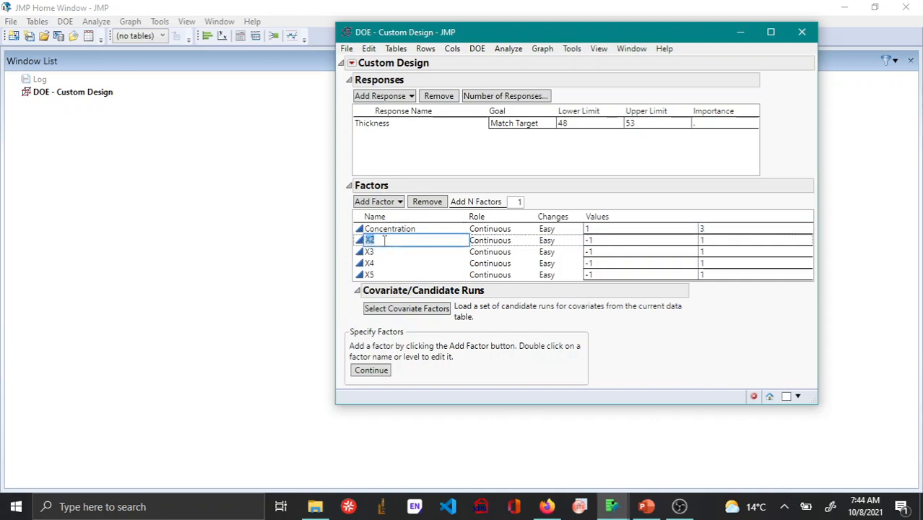
text(Speed)
key(Tab)
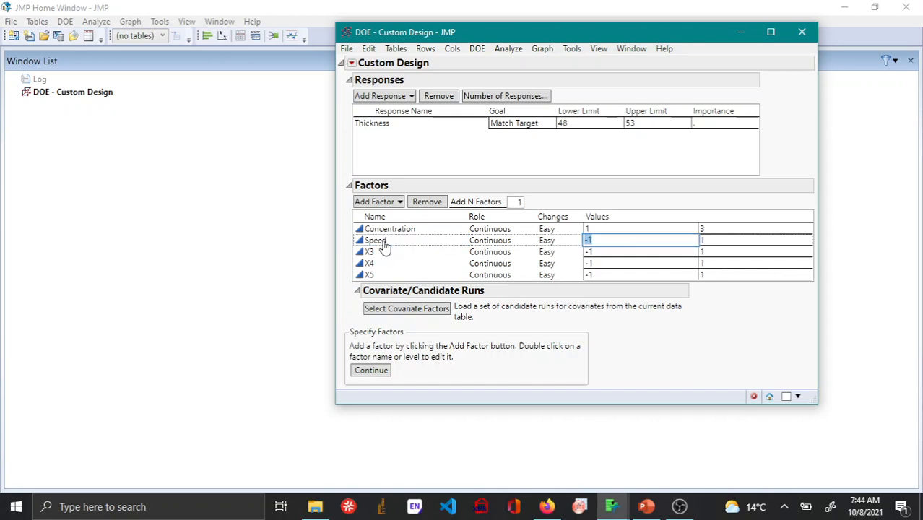
text(2000)
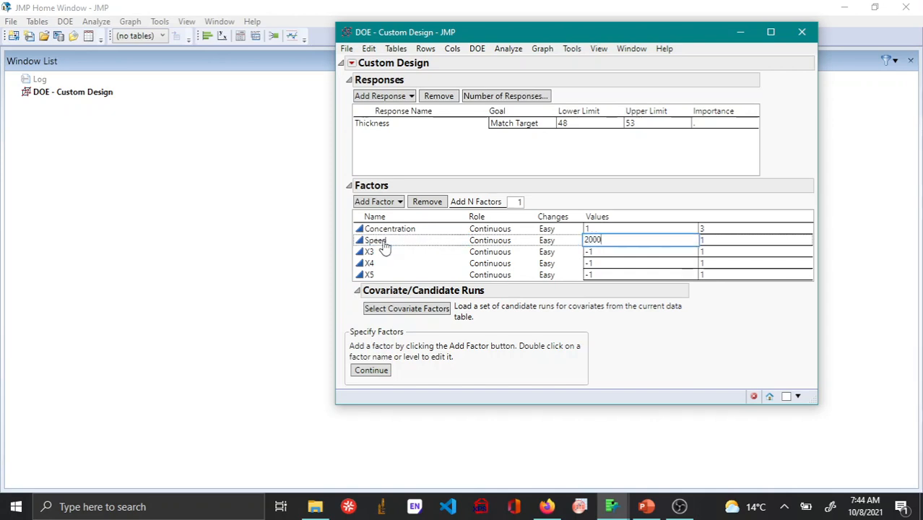
key(Tab)
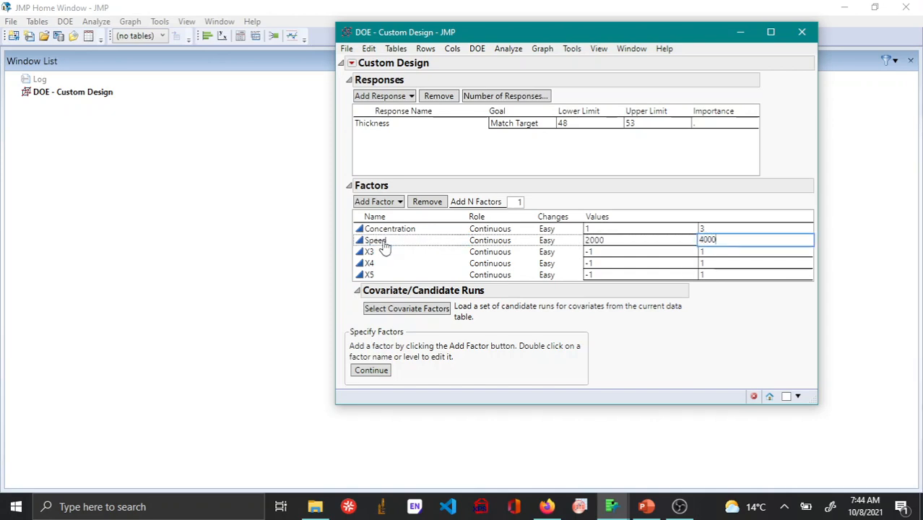
text(4000)
- Rename factor X3 as Humidity and set its low and high values to 30 and 70
double_click(382, 251)
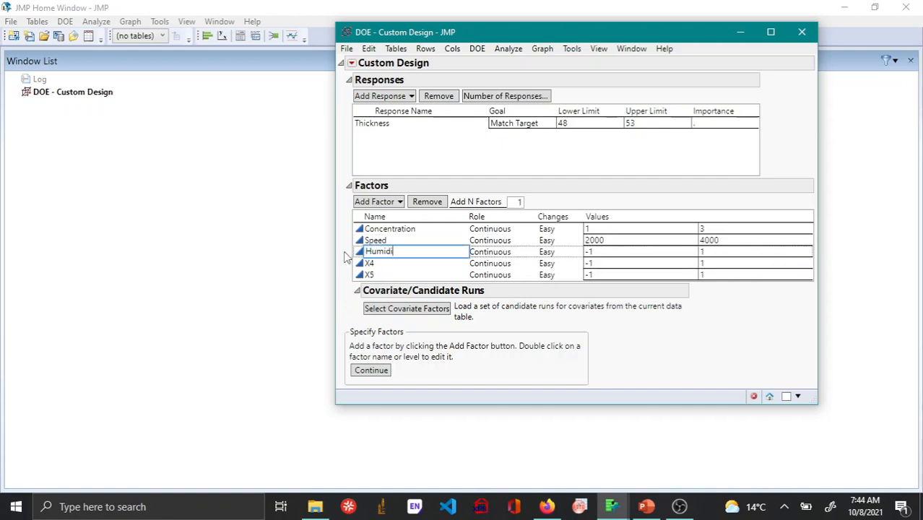
text(Humidity)
key(Tab)
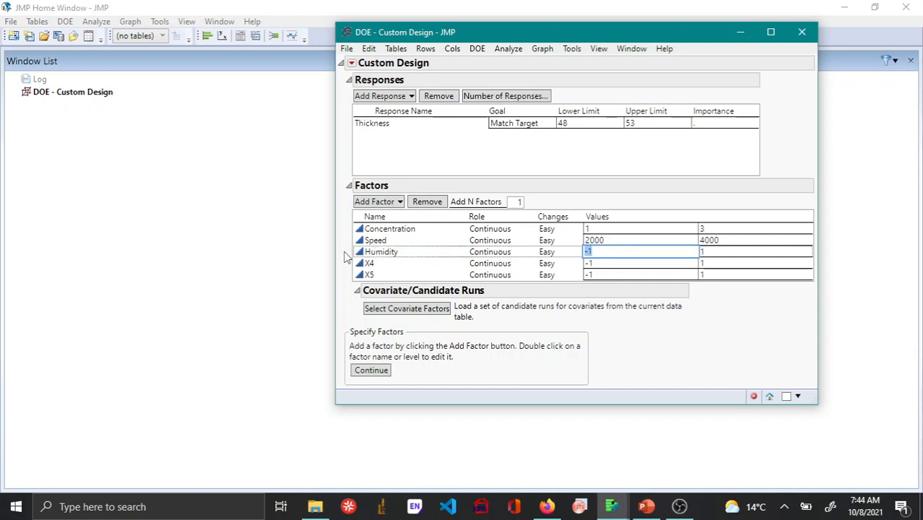
text(30)
key(Tab)
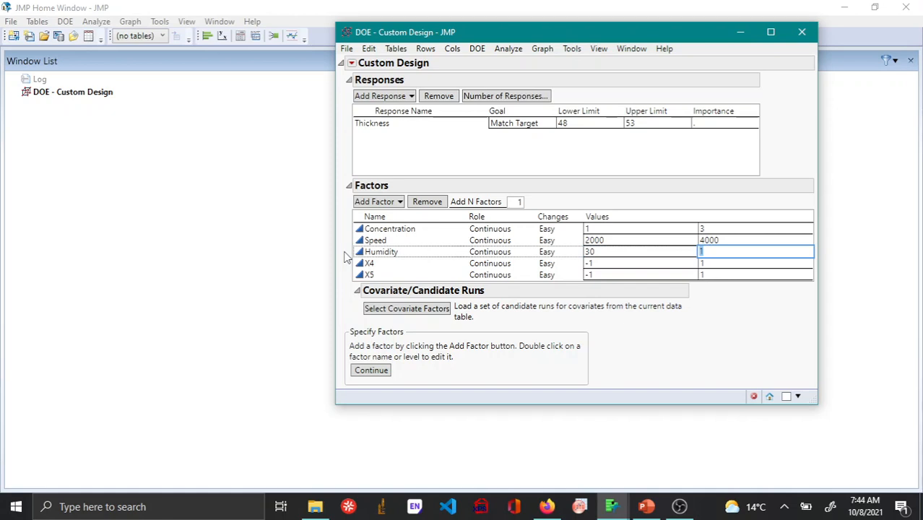
text(70)
- Rename factor X4 as Bake Temperature and set its low and high values to 65 and 95
click(411, 267)
click(410, 266)
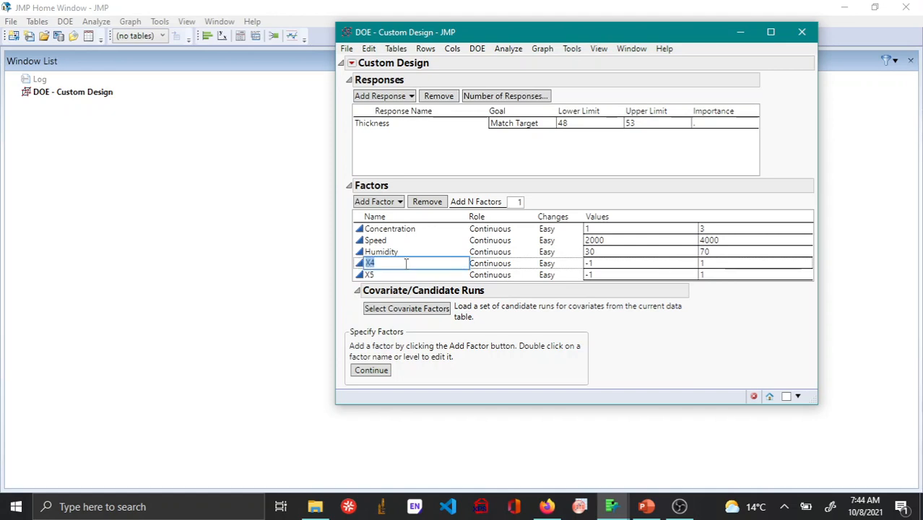
text(Bake)
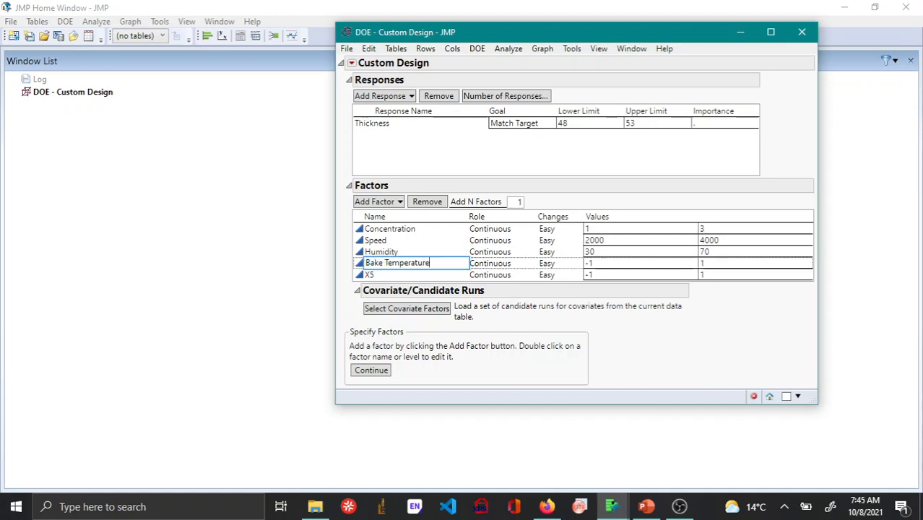
text( Temperature)
key(Tab)
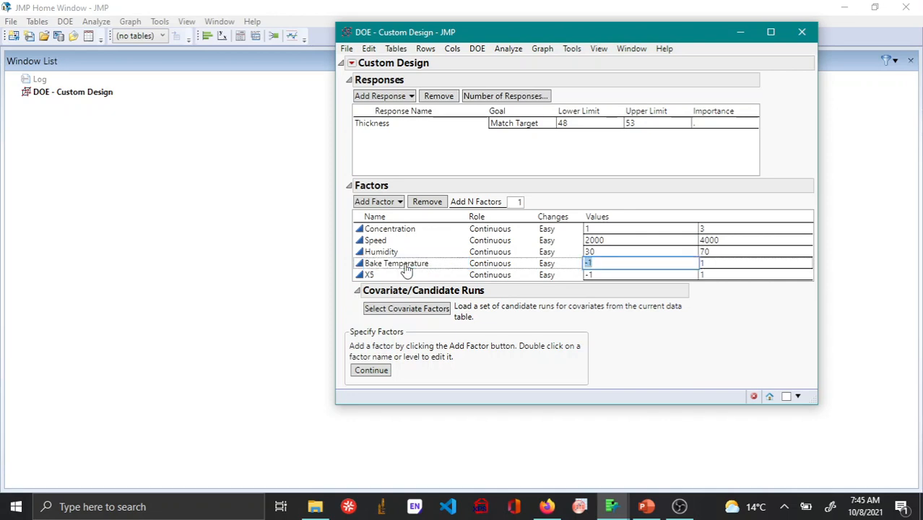
text(65)
key(Tab)
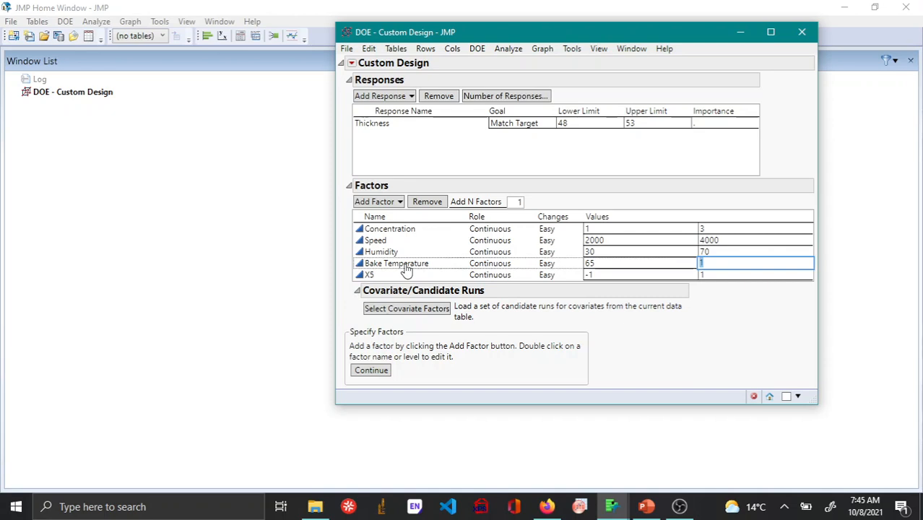
- Rename factor X5 as Time and set its low and high values to 10 and 40
click(377, 275)
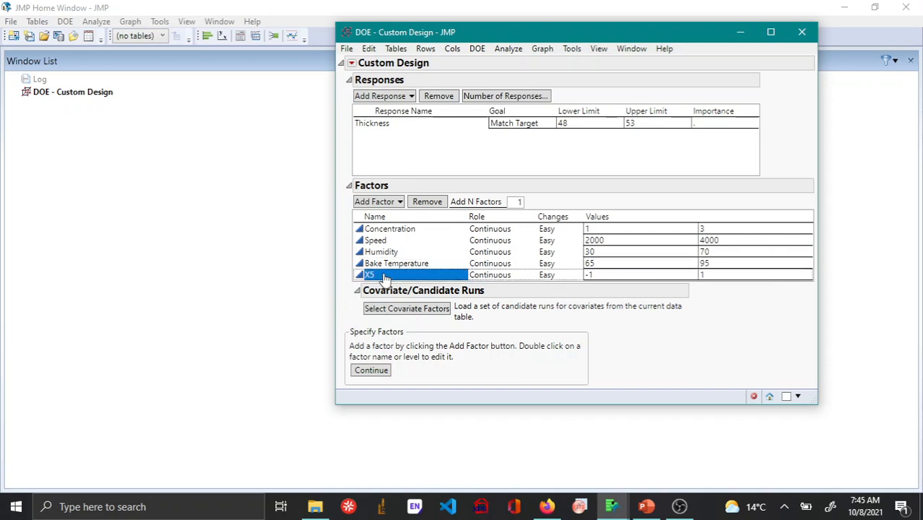
click(377, 275)
text(T)
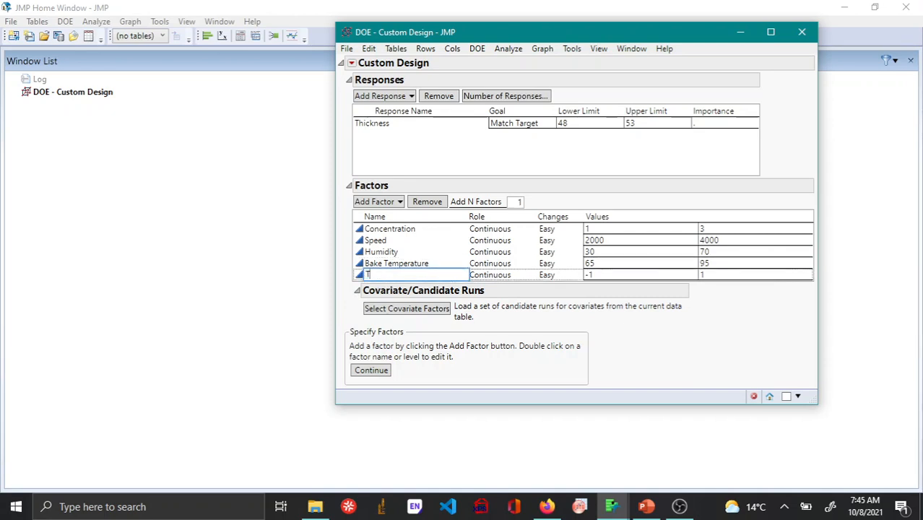
text(ime)
key(Tab)
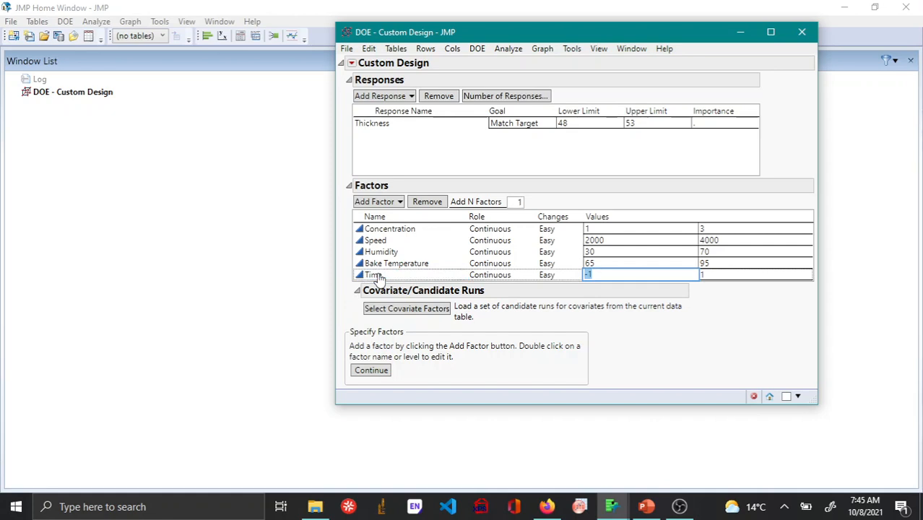
text(10)
key(Tab)
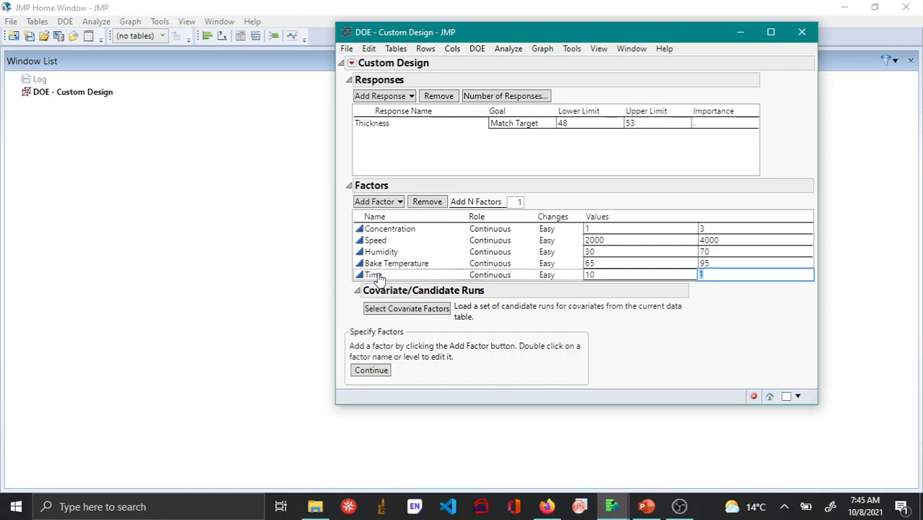
text(40)
click(748, 310)
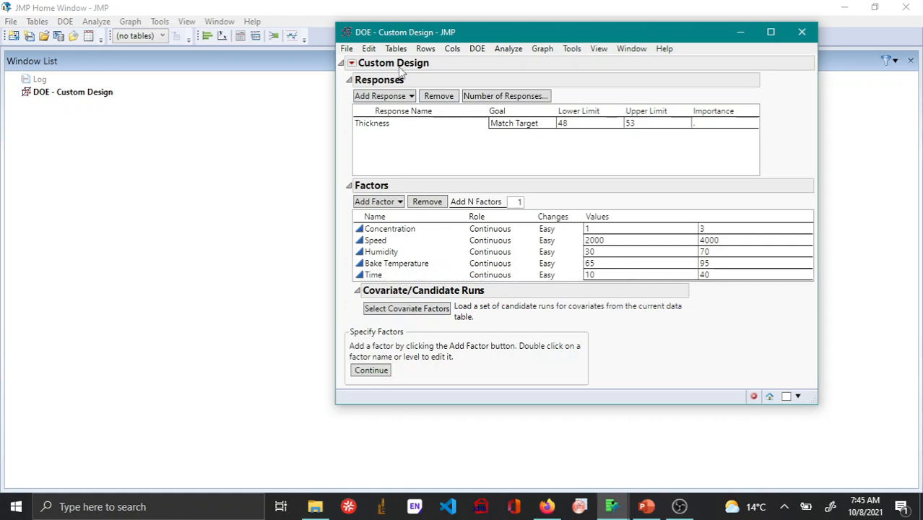
click(352, 63)
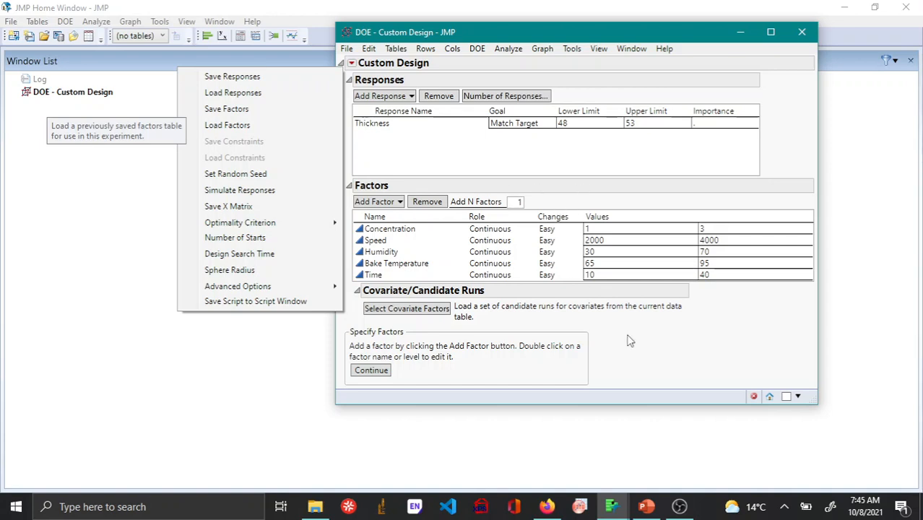
click(226, 402)
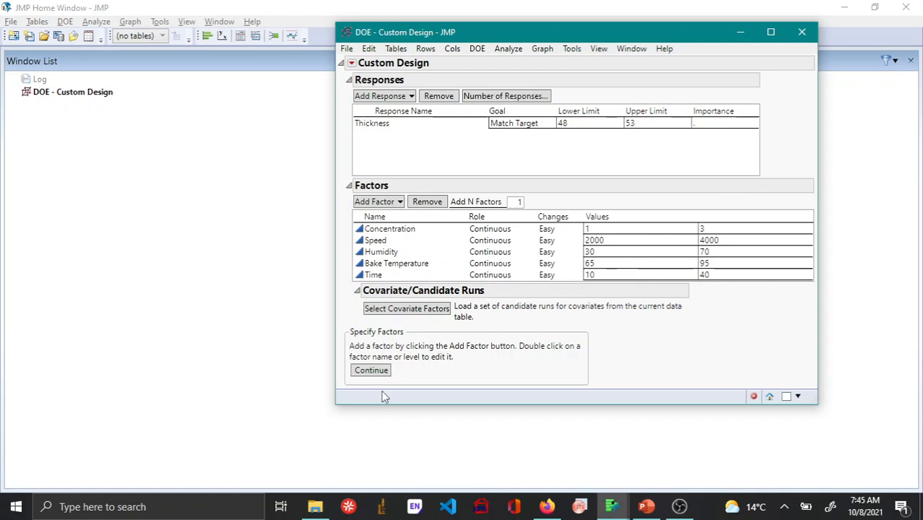
- Continue from the factor specification to the model definition and collapse the Design Generation section
click(371, 370)
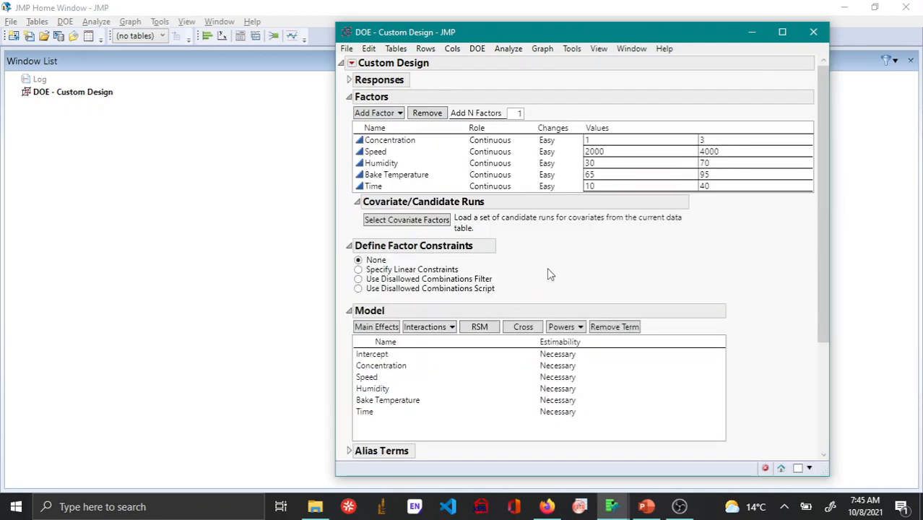
scroll(547, 273, down, 5)
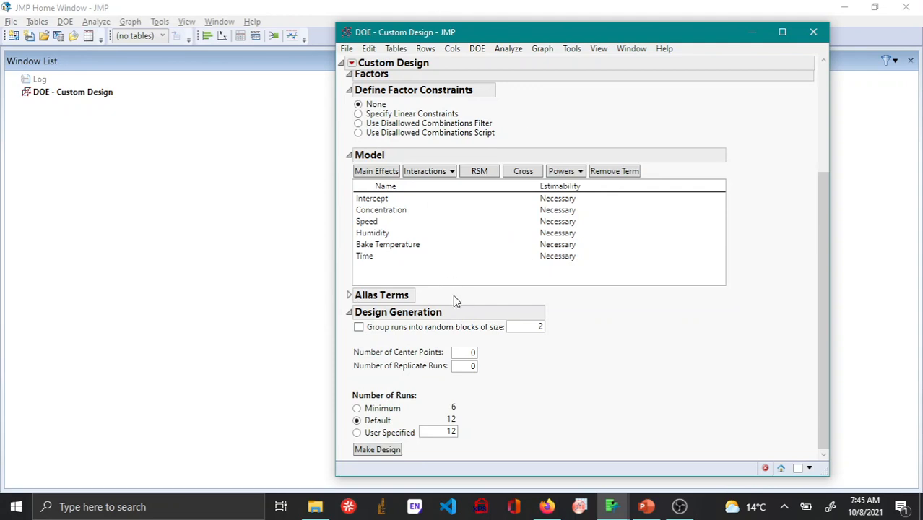
click(350, 314)
scroll(351, 314, up, 1)
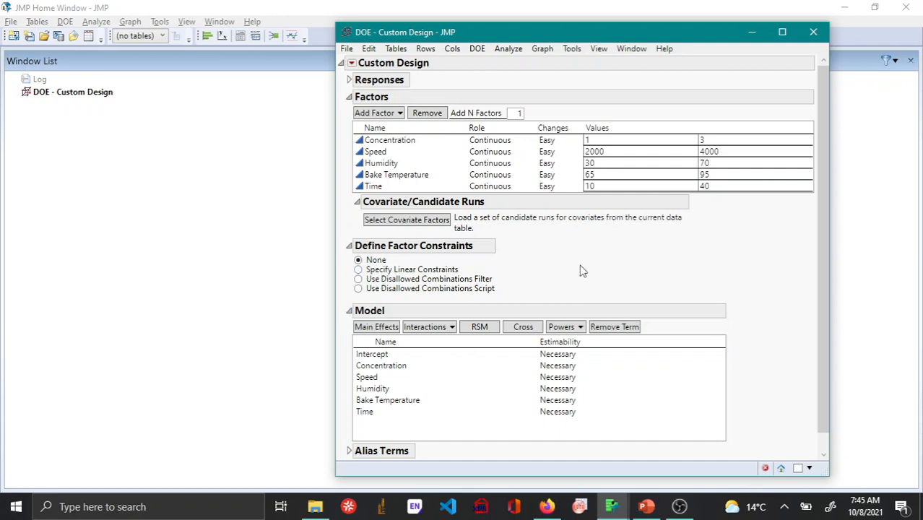
scroll(681, 287, down, 1)
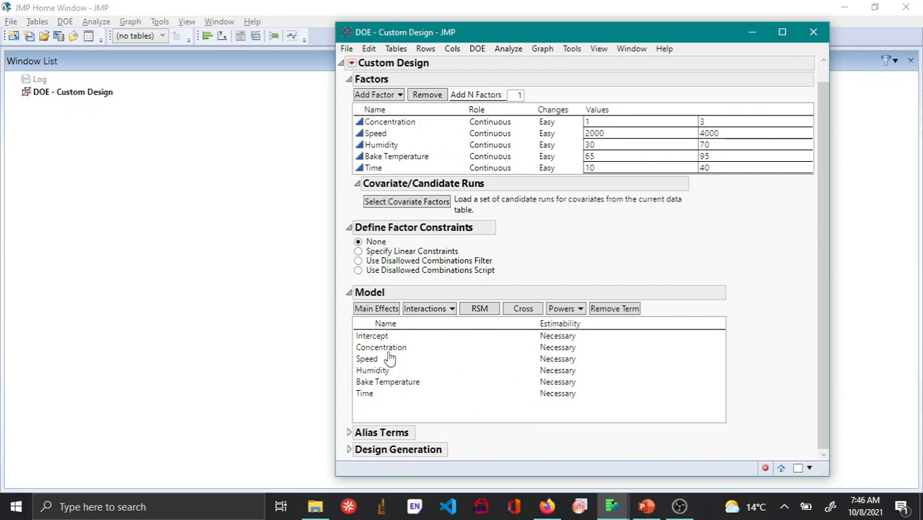
- Add all 2nd-order interactions of the five factors to the model terms
click(449, 310)
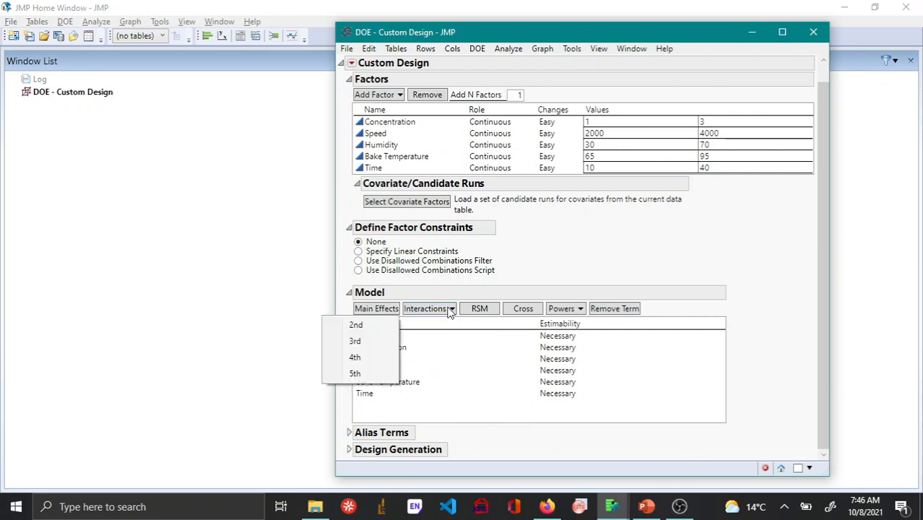
click(355, 326)
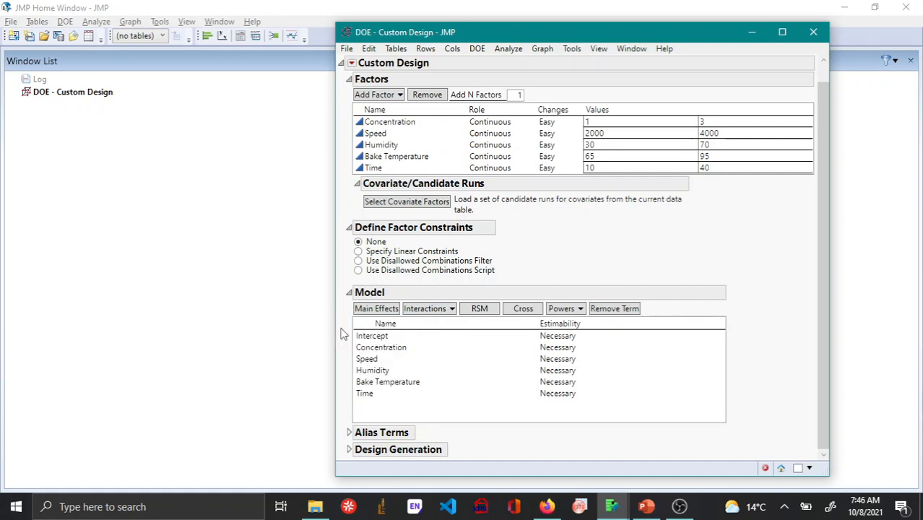
scroll(342, 329, down, 3)
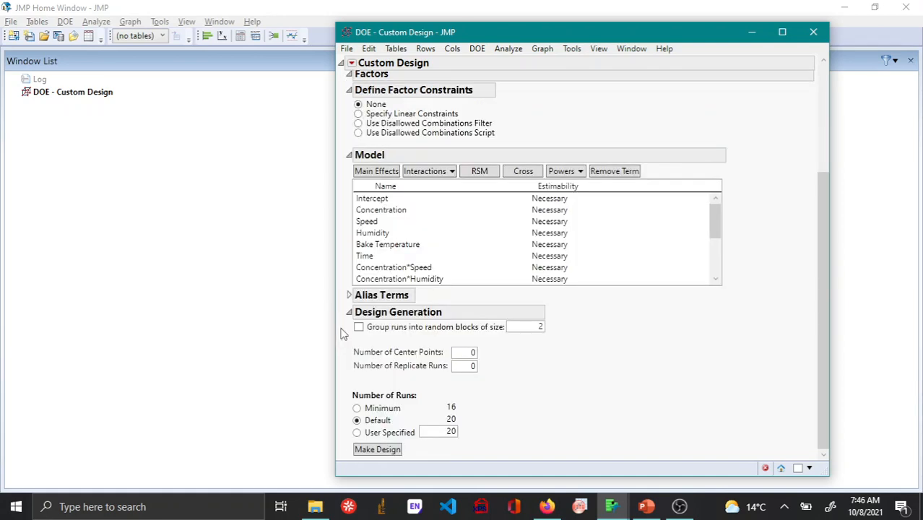
click(452, 173)
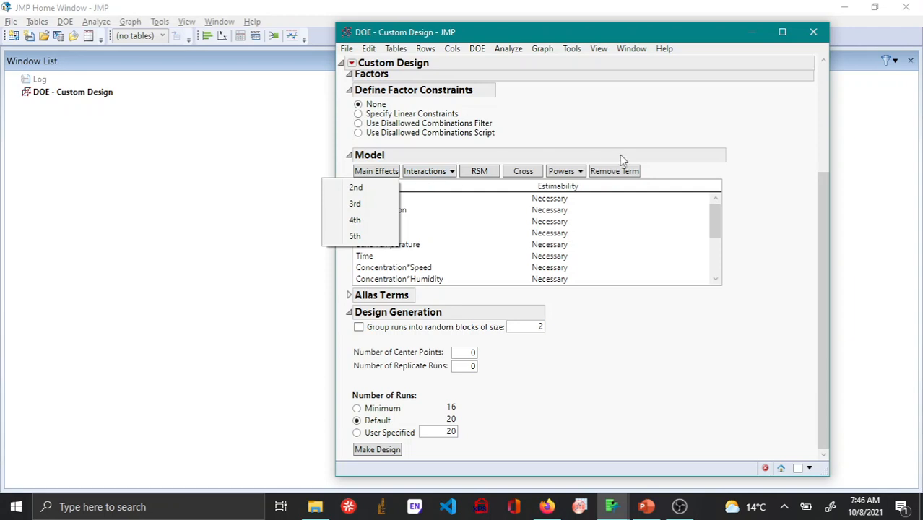
- Review the main effects and two-way interactions in the model term list along with the factor value ranges
click(729, 168)
scroll(460, 248, down, 1)
scroll(460, 248, down, 2)
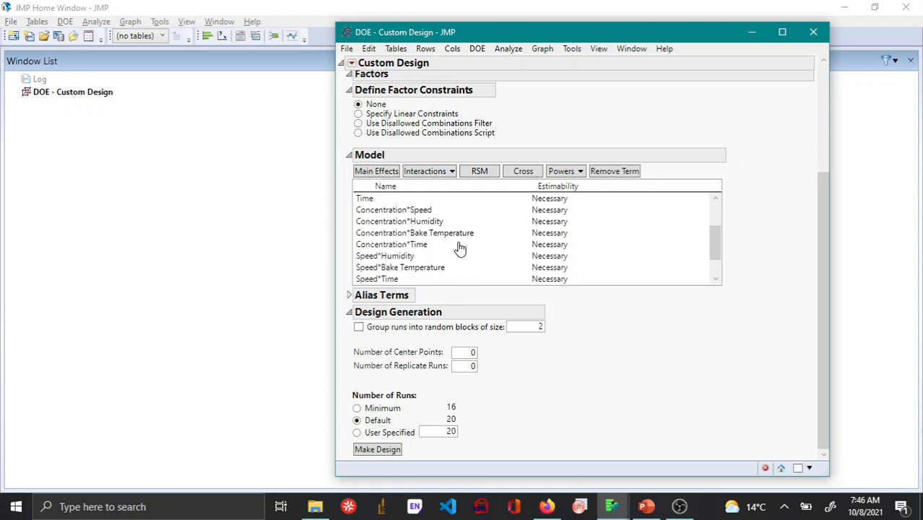
scroll(477, 252, up, 3)
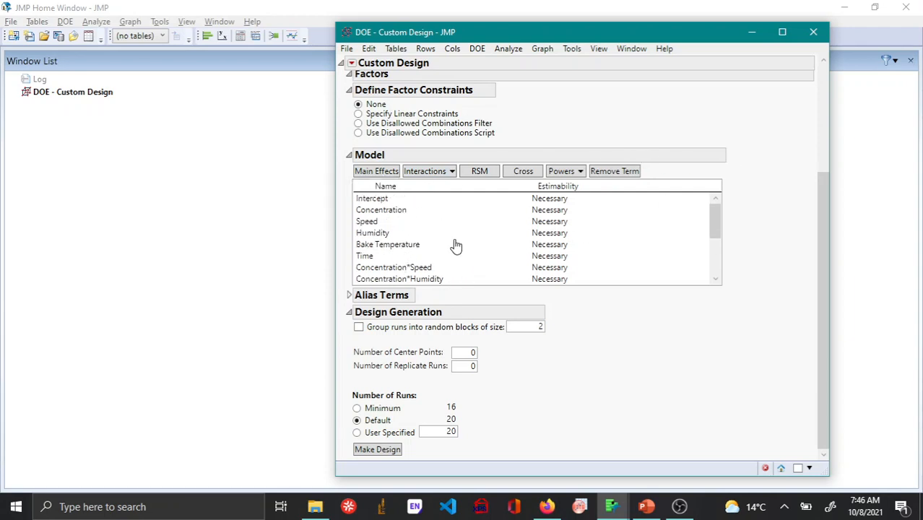
scroll(462, 249, down, 2)
scroll(449, 256, down, 1)
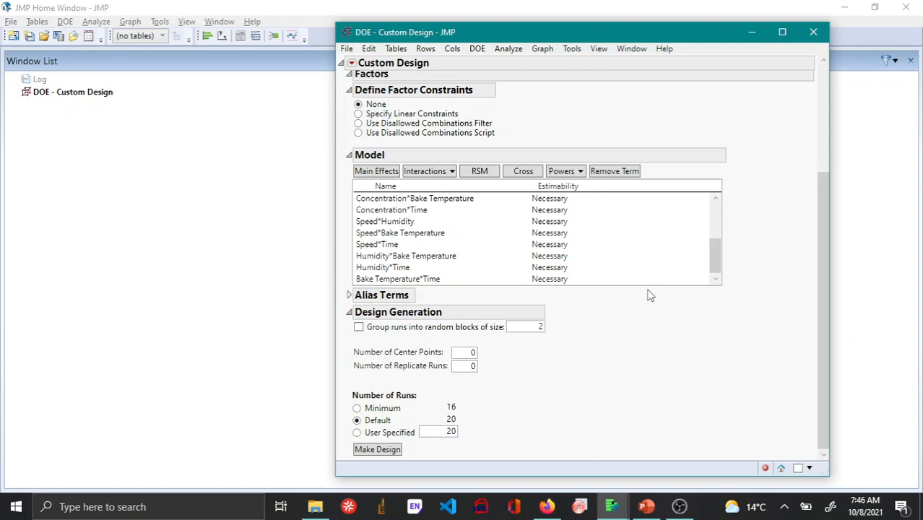
scroll(638, 257, up, 2)
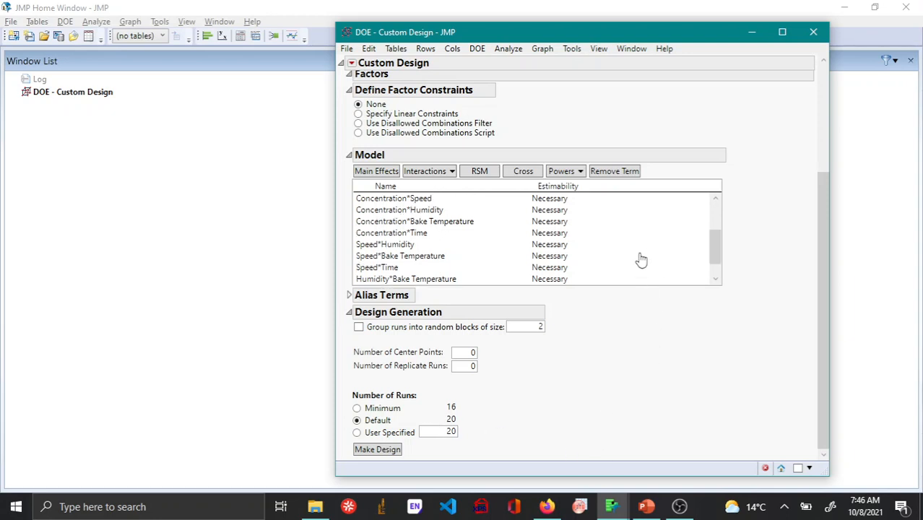
scroll(640, 259, up, 3)
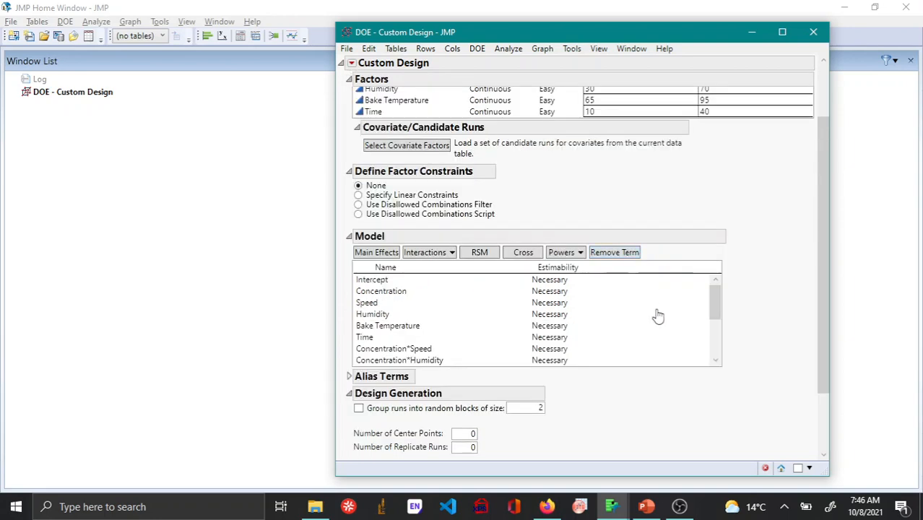
scroll(726, 321, up, 2)
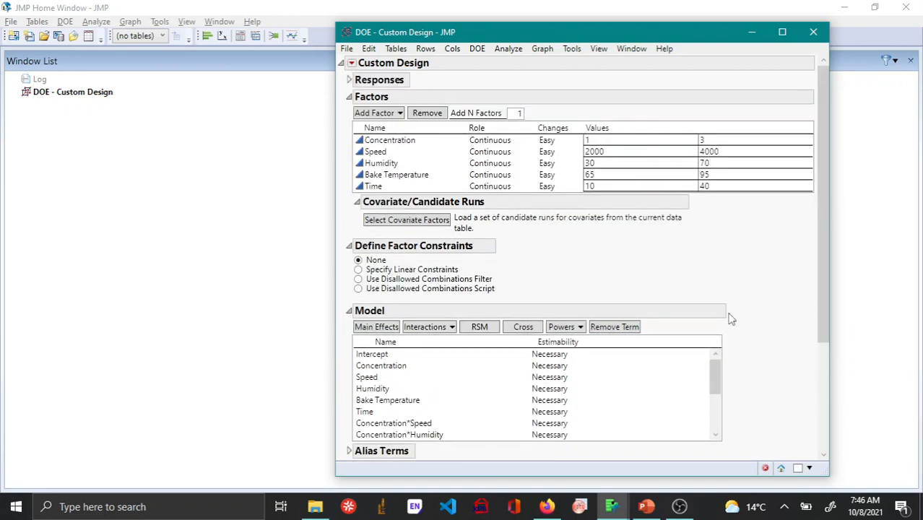
- Remove the Speed*Humidity, Humidity*Bake Temperature, Humidity*Time and Concentration*Humidity interactions from the model terms
scroll(764, 271, down, 3)
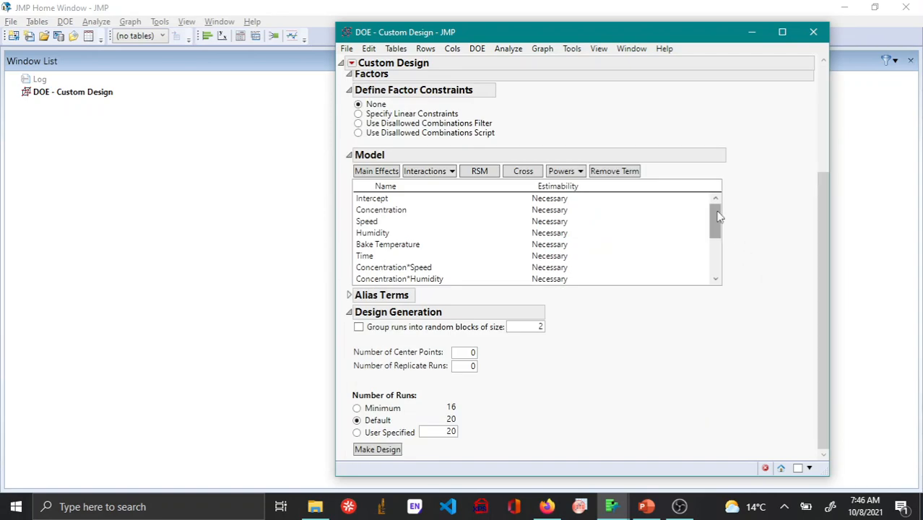
drag(719, 216, 722, 268)
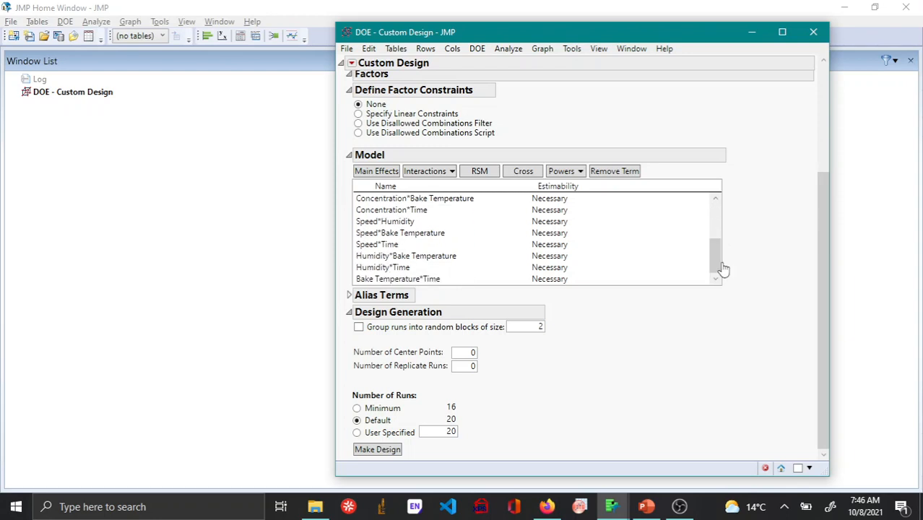
click(405, 225)
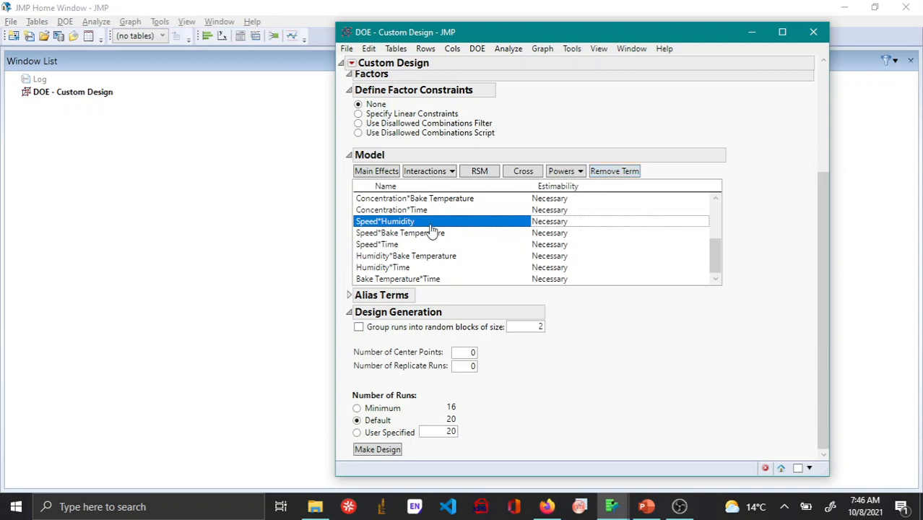
click(627, 177)
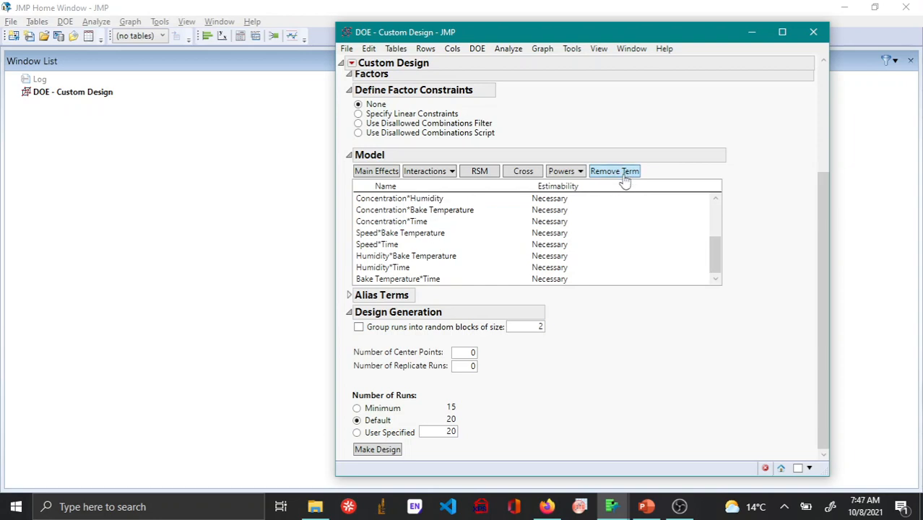
click(408, 257)
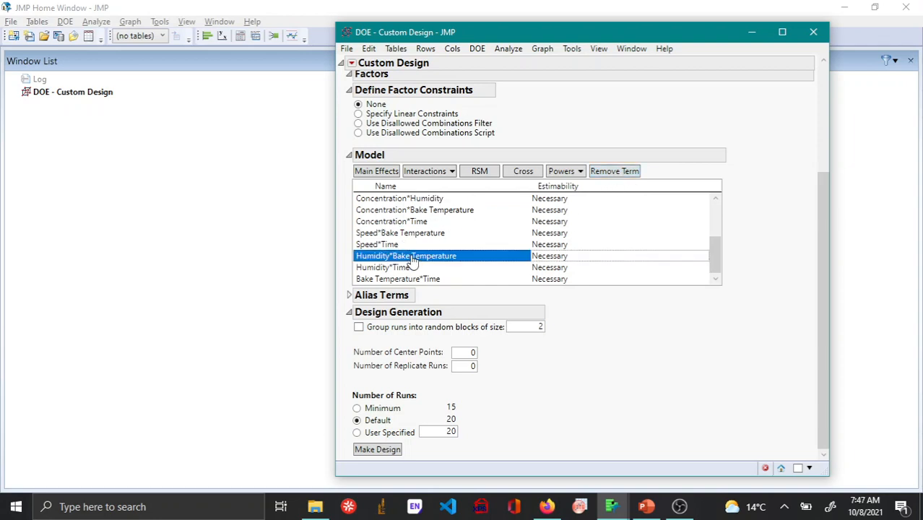
click(614, 174)
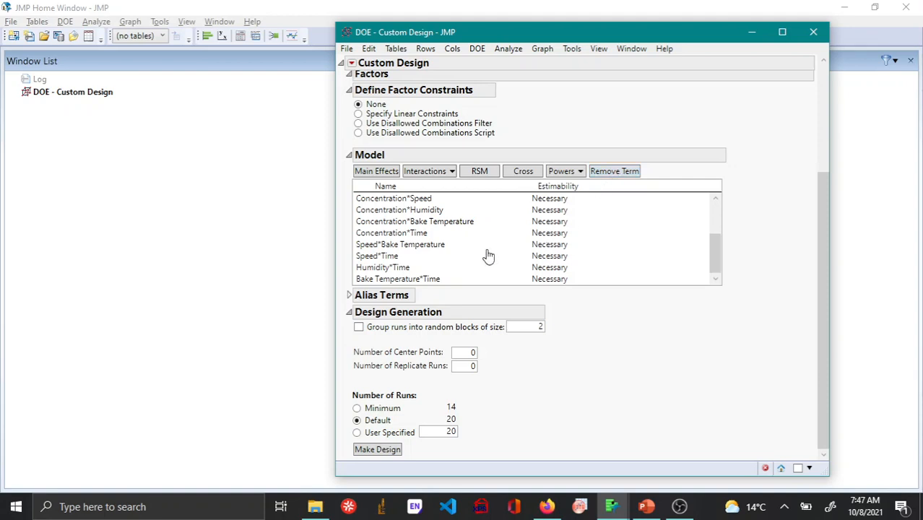
click(386, 269)
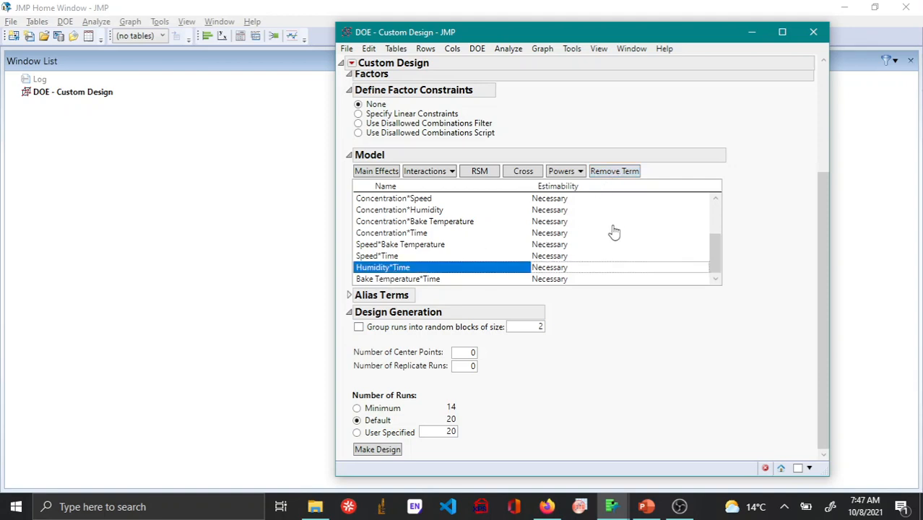
click(613, 172)
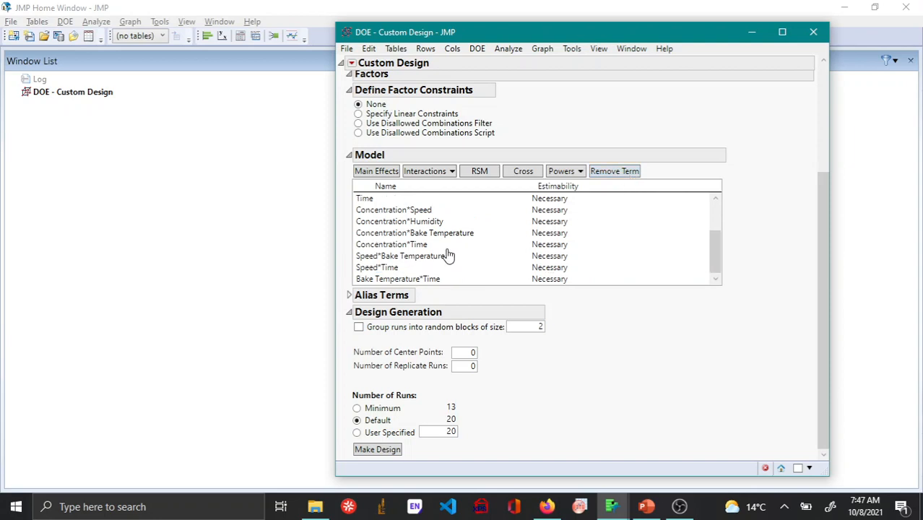
click(427, 223)
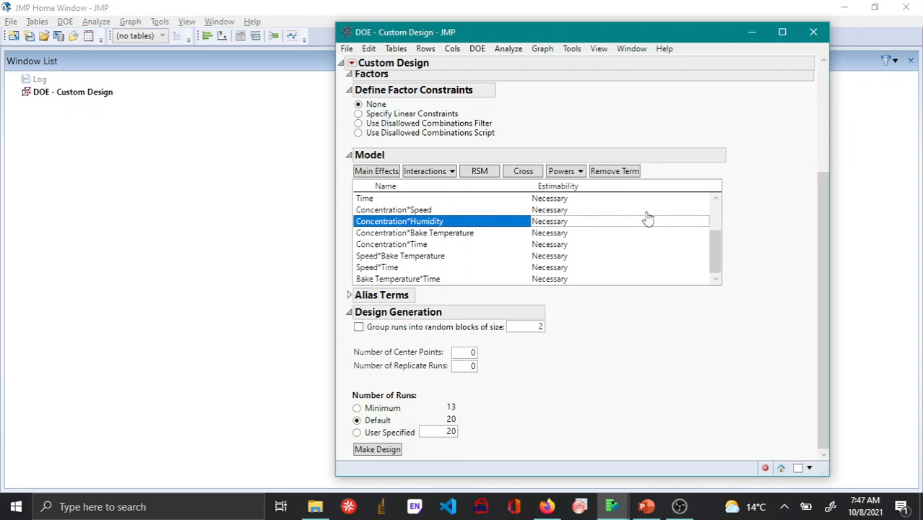
click(615, 171)
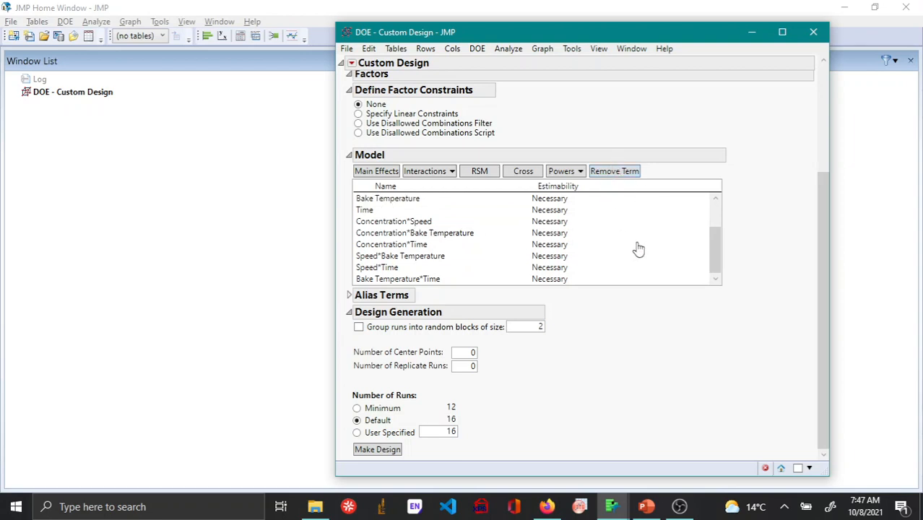
- Check the remaining model terms and generate the custom design with the default 16 runs
scroll(638, 248, up, 6)
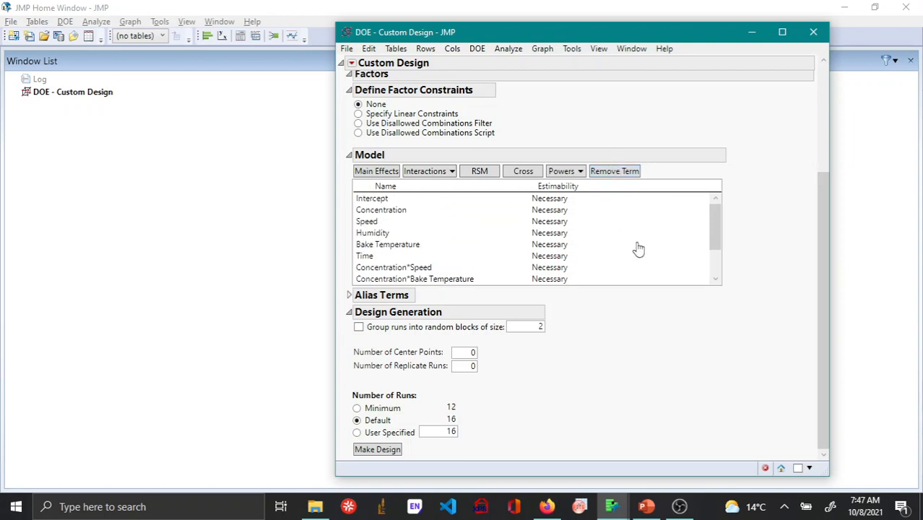
scroll(638, 248, down, 5)
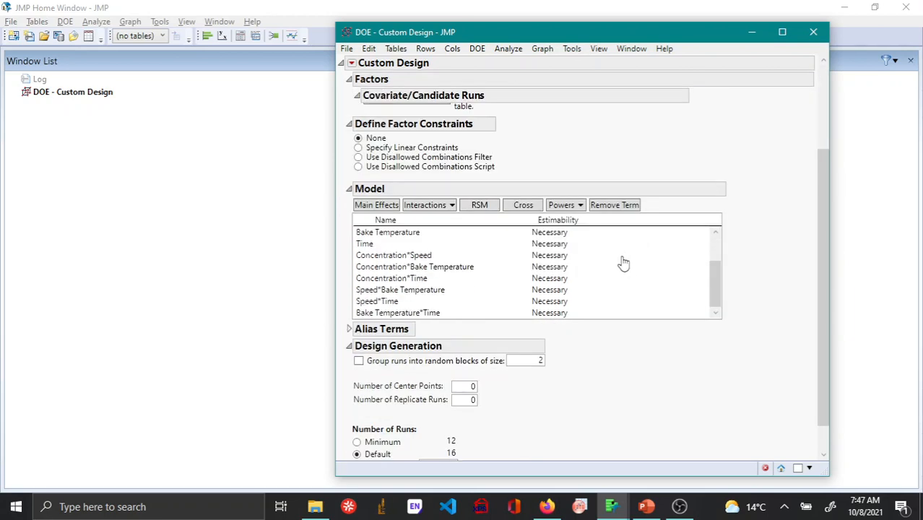
scroll(623, 261, down, 2)
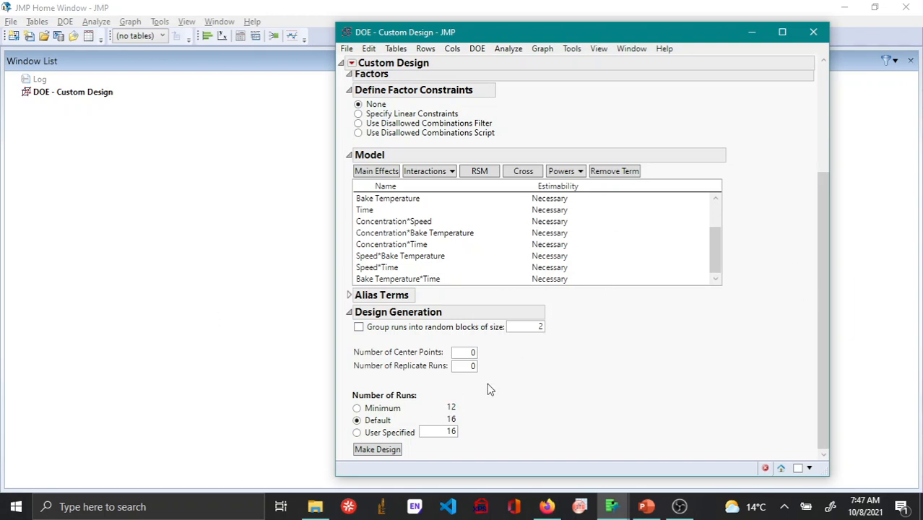
click(389, 449)
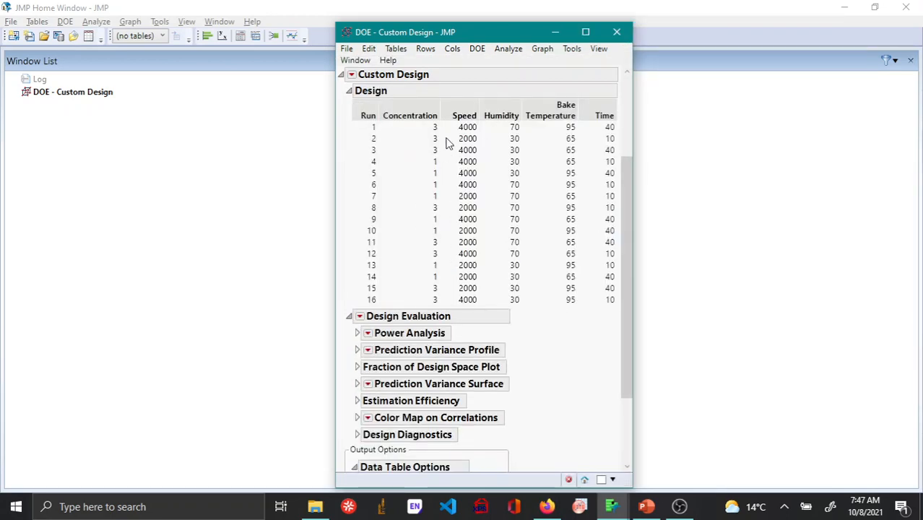
- Examine the design evaluation's Power Analysis, Prediction Variance Profile and Fraction of Design Space Plot, collapsing each one again
scroll(505, 228, down, 3)
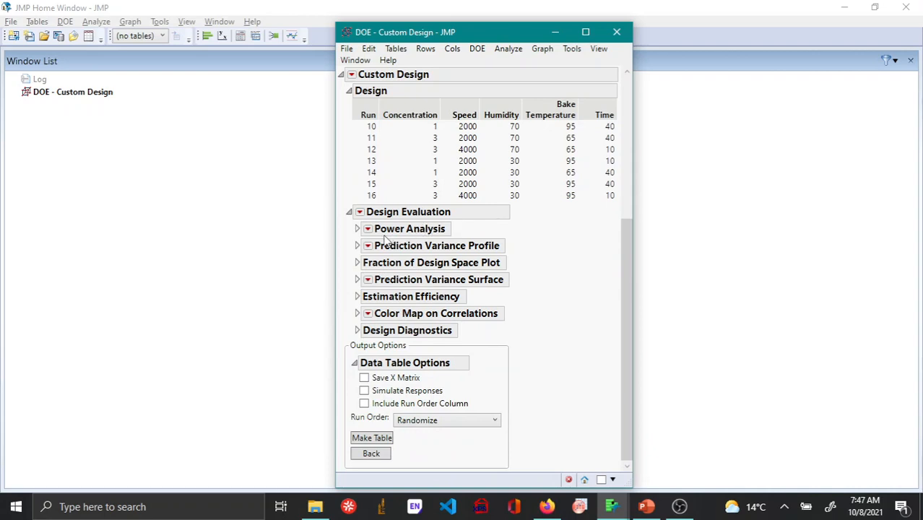
click(357, 229)
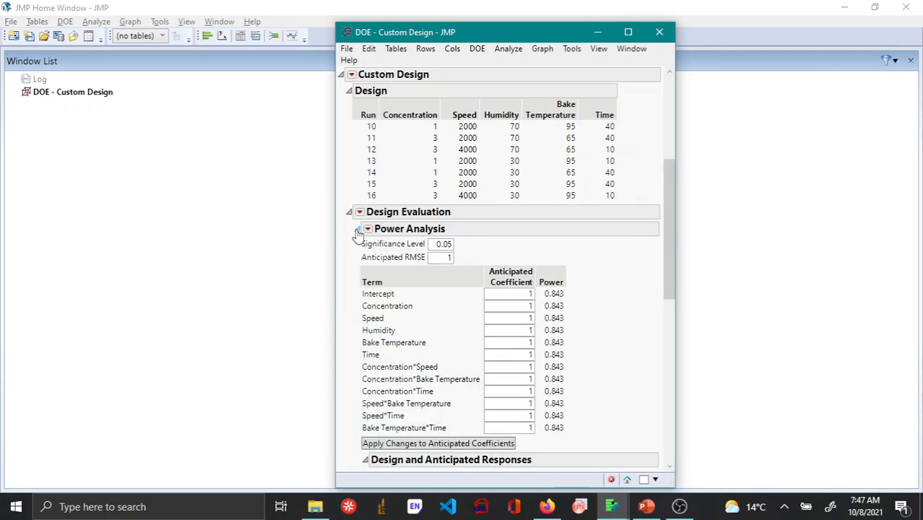
click(357, 230)
click(357, 244)
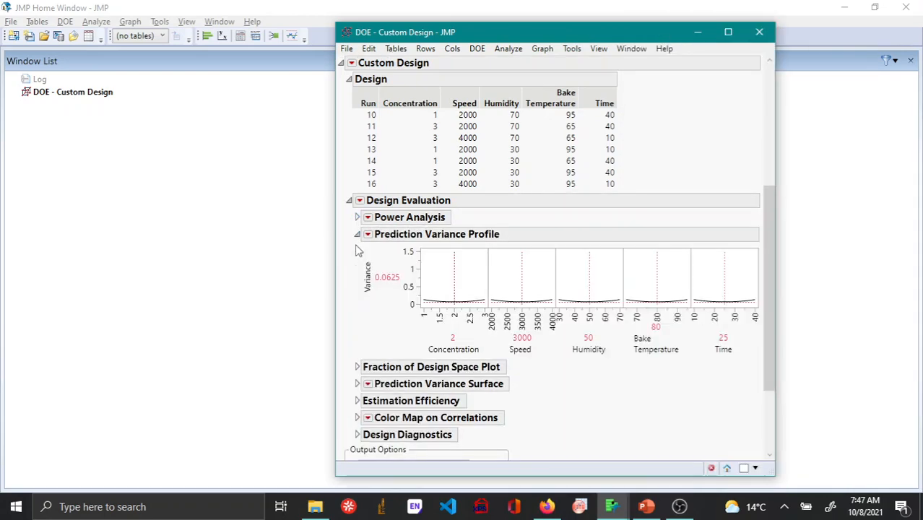
click(357, 234)
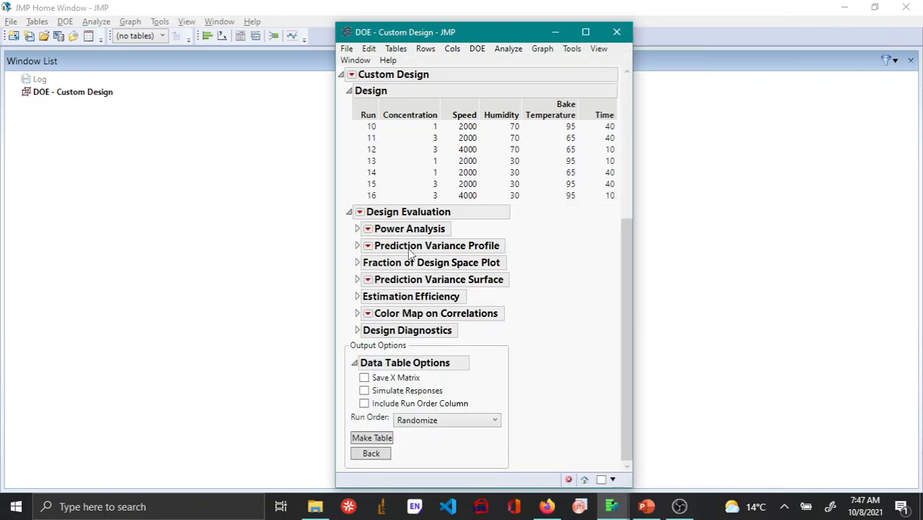
click(356, 264)
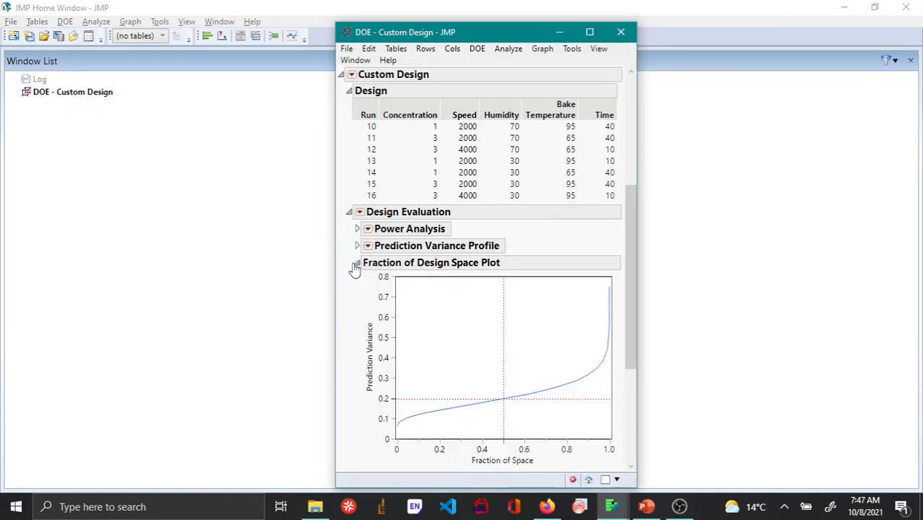
click(355, 264)
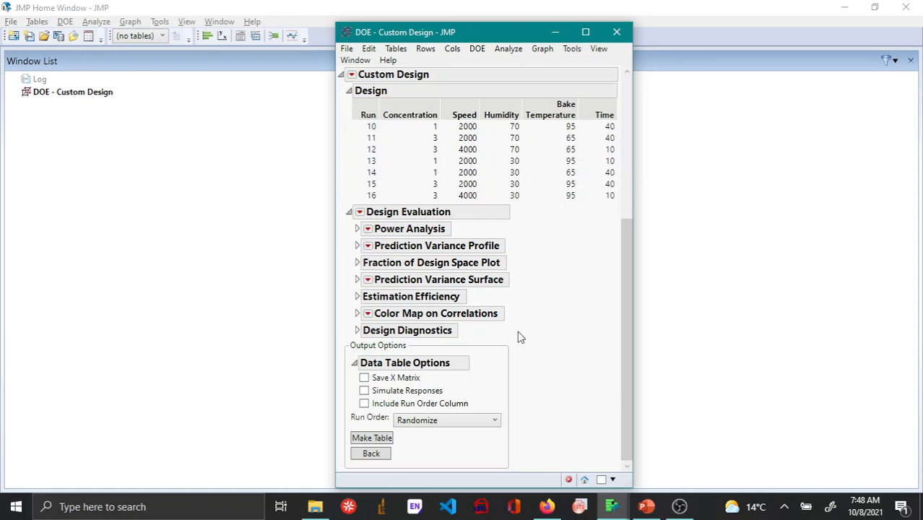
- Create the data table from the design with randomized run order and maximize its window
scroll(544, 173, up, 6)
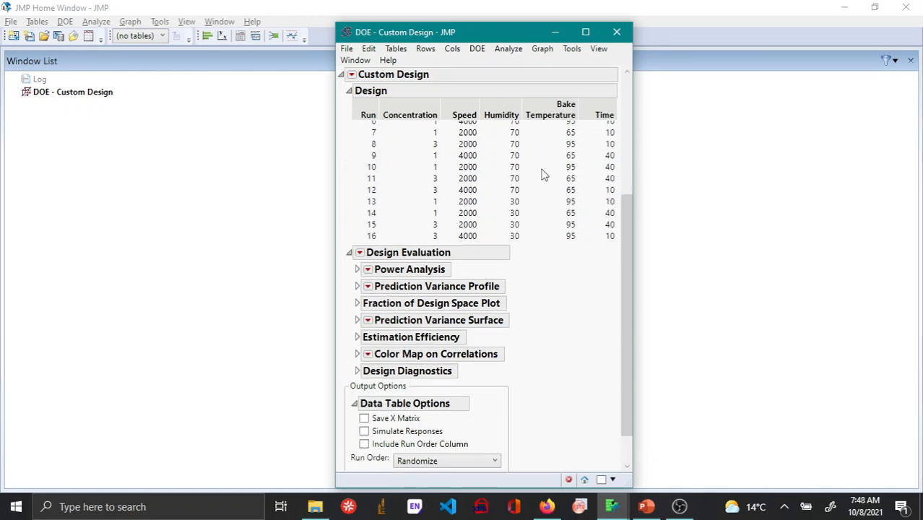
scroll(512, 273, down, 6)
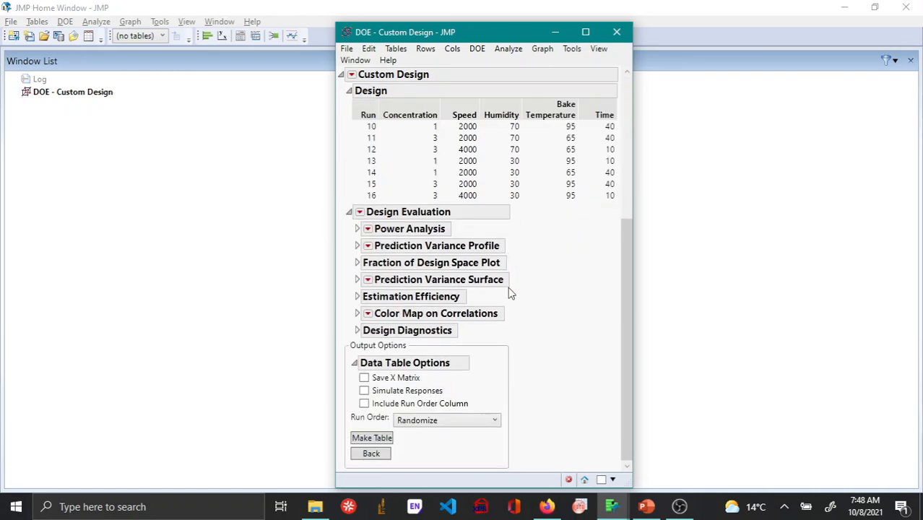
click(376, 438)
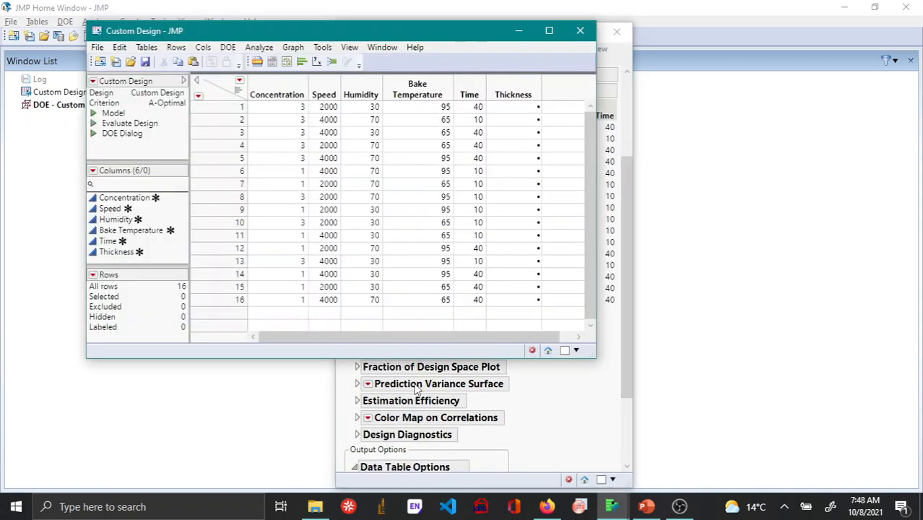
click(554, 35)
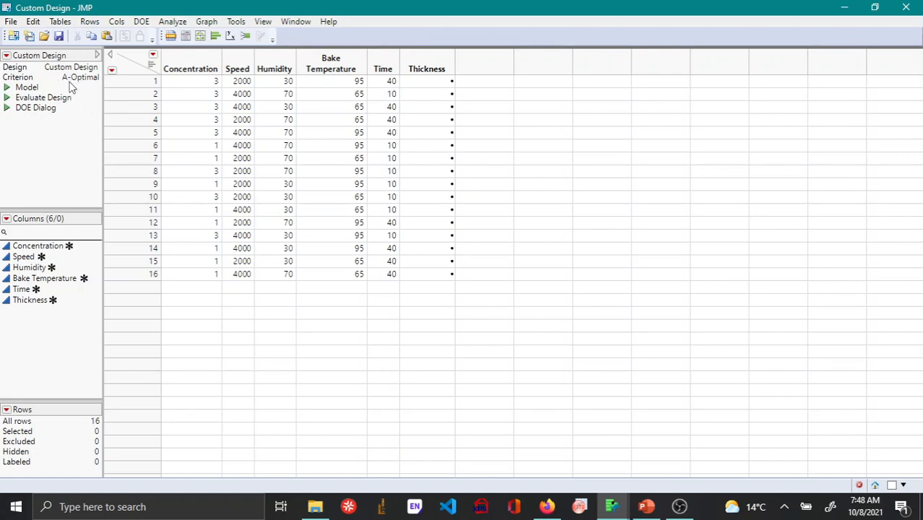
- Open the design table's saved Model script, review the Thickness response and model effects, and close the specification without running it
click(7, 87)
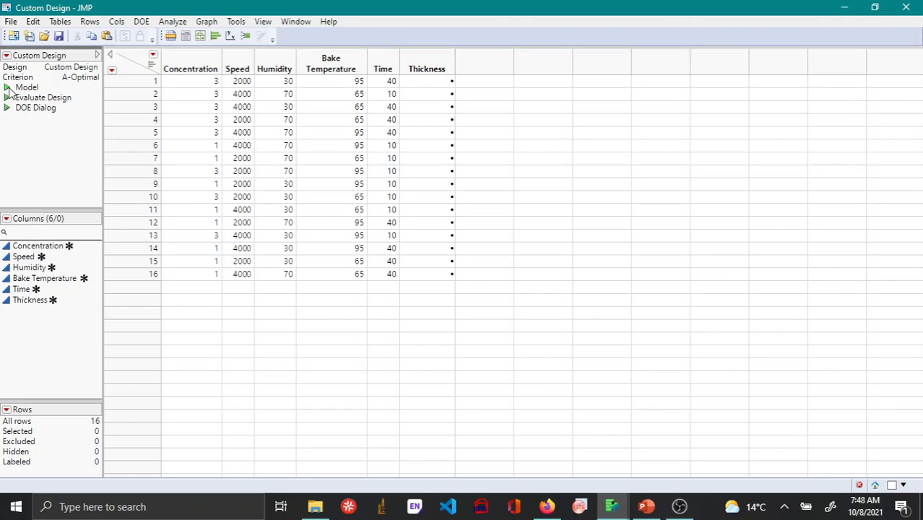
drag(554, 142, 384, 35)
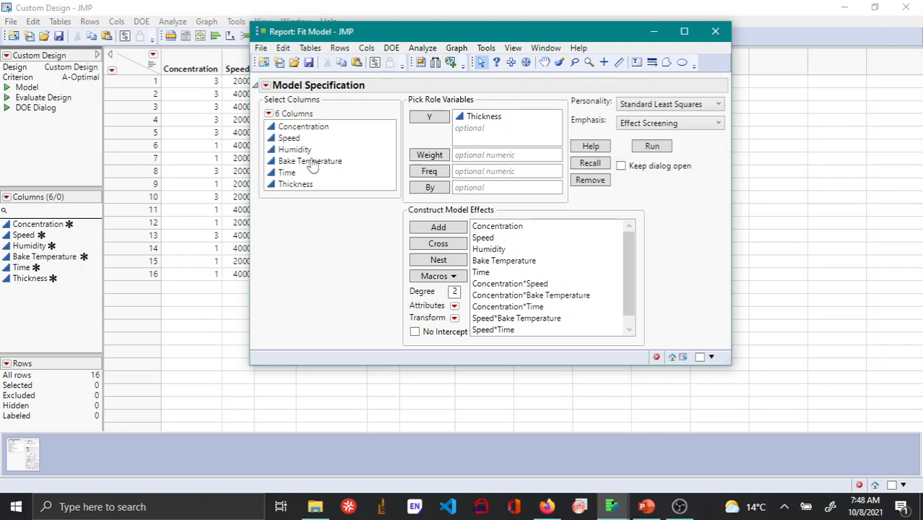
scroll(564, 278, down, 1)
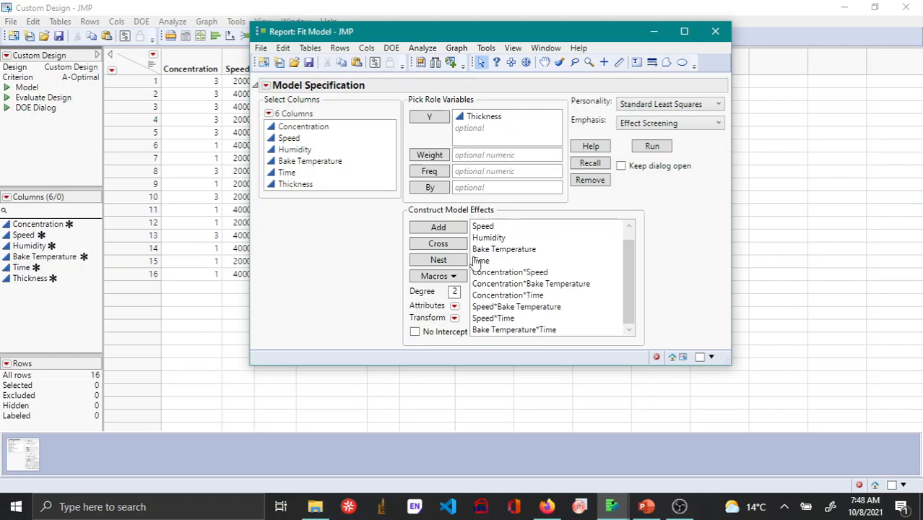
scroll(518, 285, up, 1)
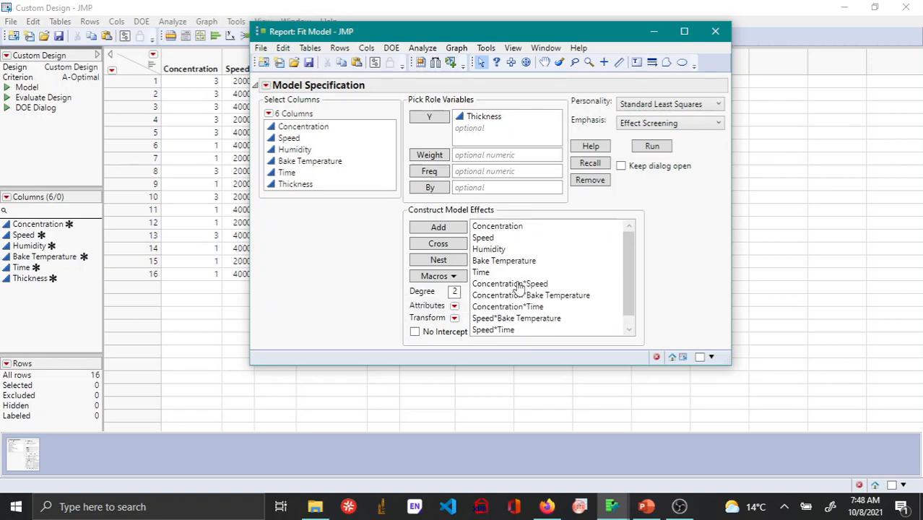
scroll(518, 286, down, 1)
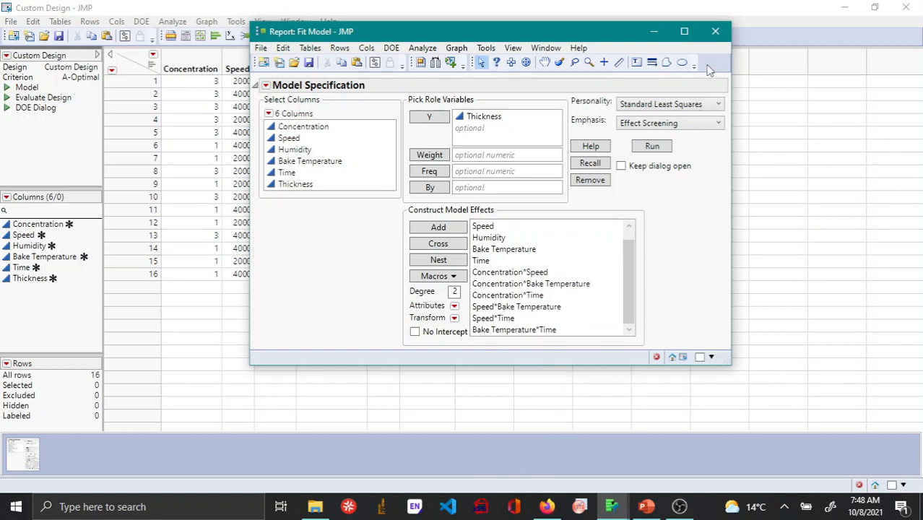
click(714, 31)
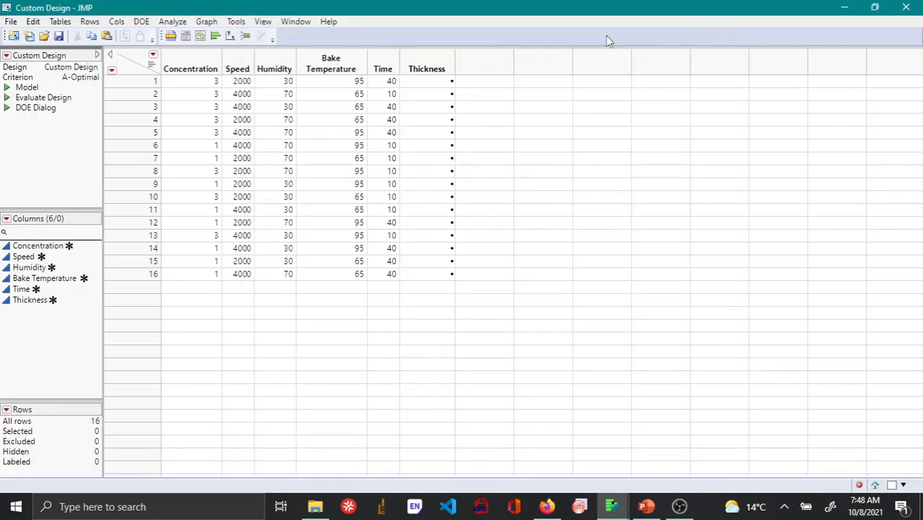